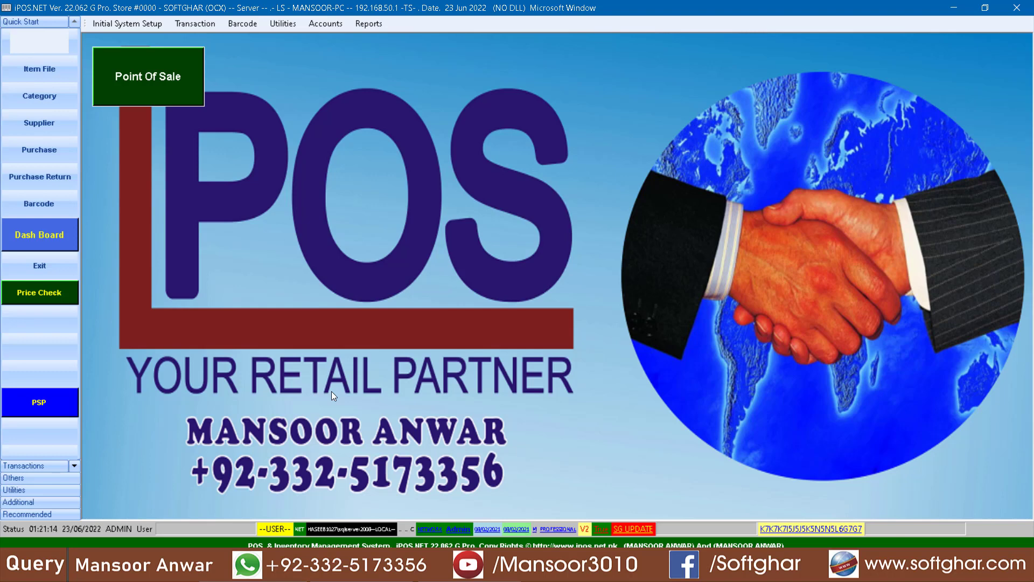
Step: Start a new item record in the Item File with item code 7777777
left_click(41, 69)
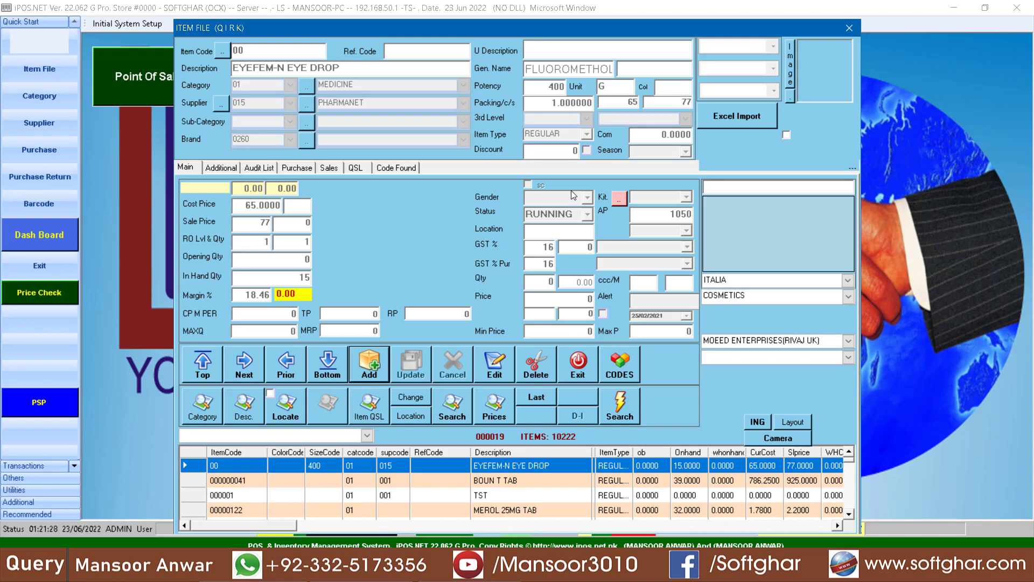
left_click(369, 363)
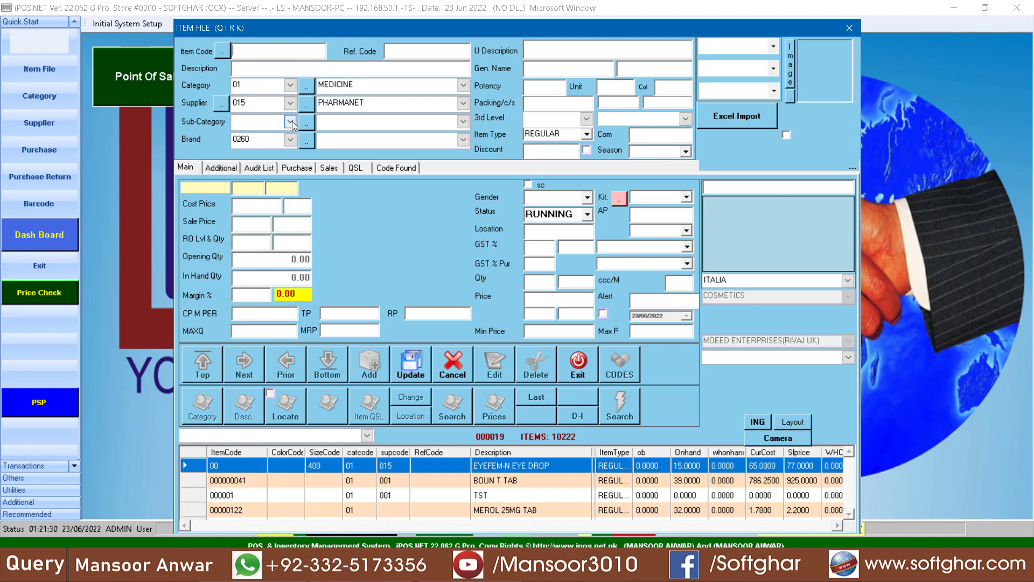
type("6544")
key("BackSpace")
key("BackSpace")
key("BackSpace")
key("BackSpace")
type("7777777")
Step: Enter description TEST ITEM and generic name test
left_click(249, 67)
type("TEST ITEM")
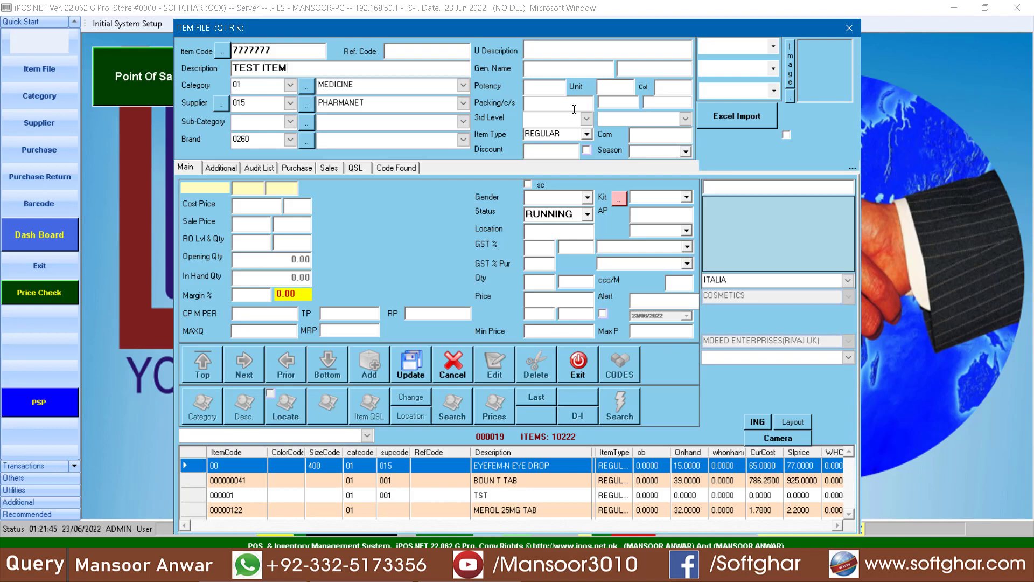
left_click(545, 74)
type("TES")
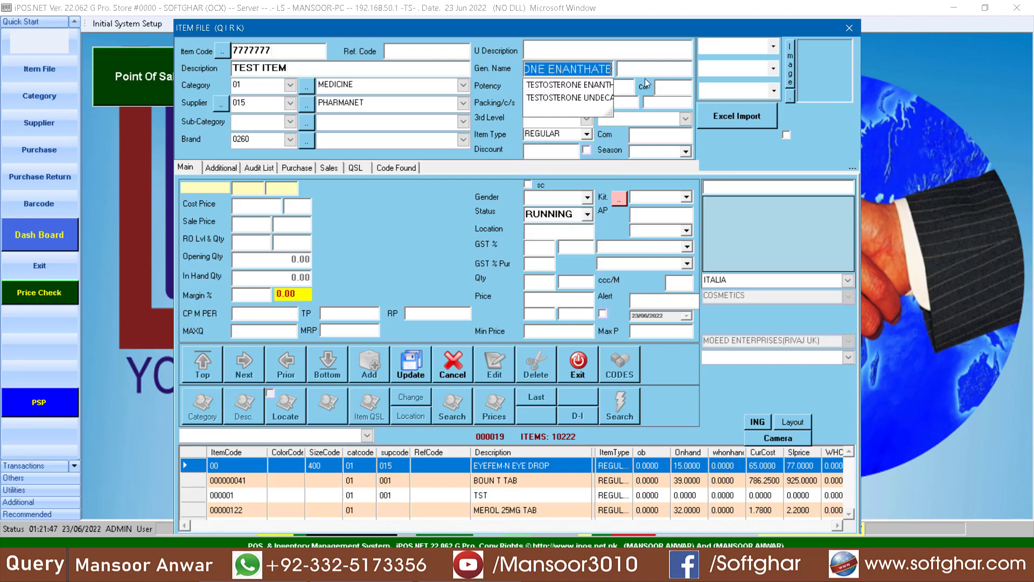
key("BackSpace")
key("BackSpace")
key("BackSpace")
key("BackSpace")
type("test")
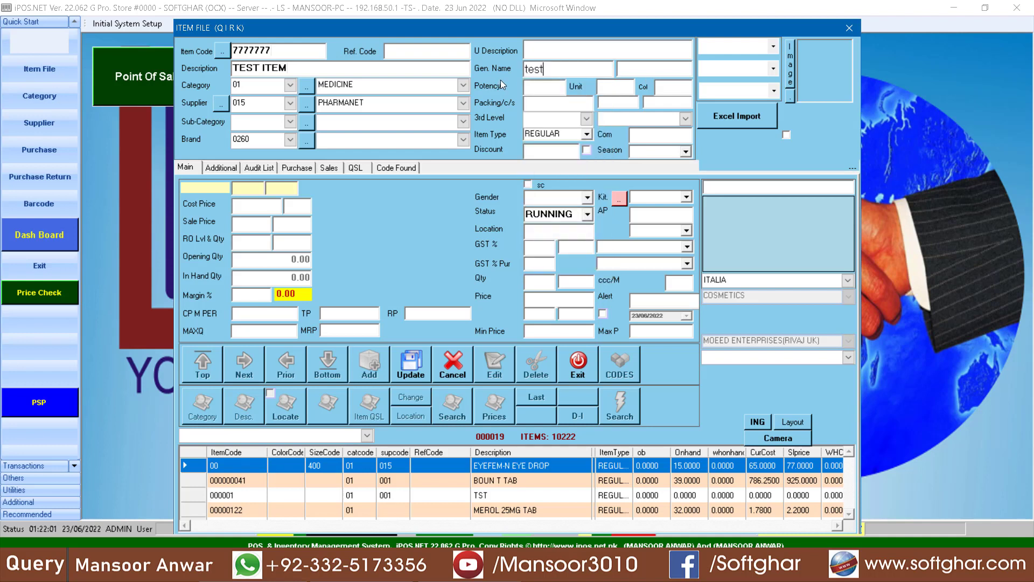
Step: Set the item type to NARCOTIC
left_click(586, 135)
type("N")
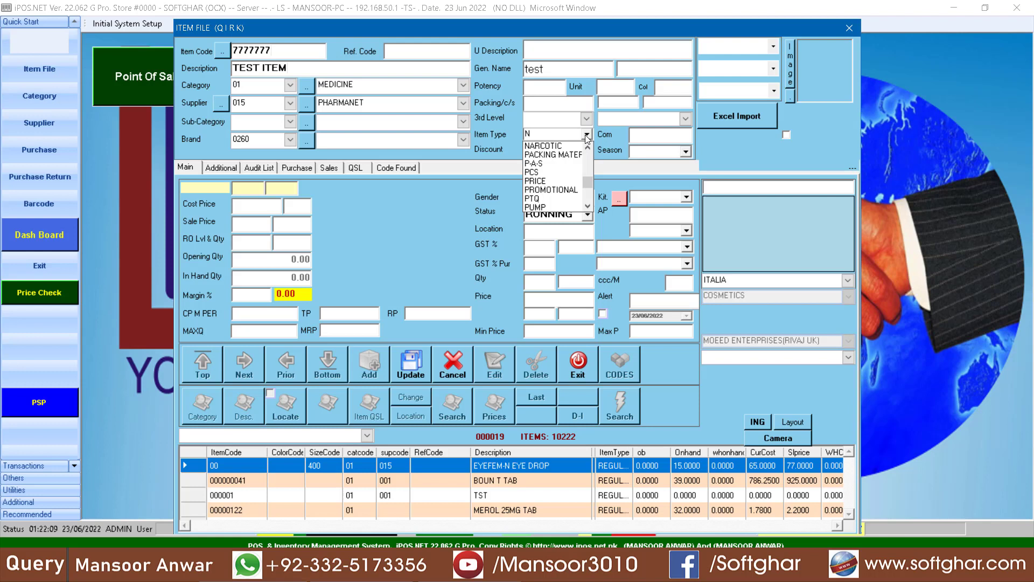
key("Down")
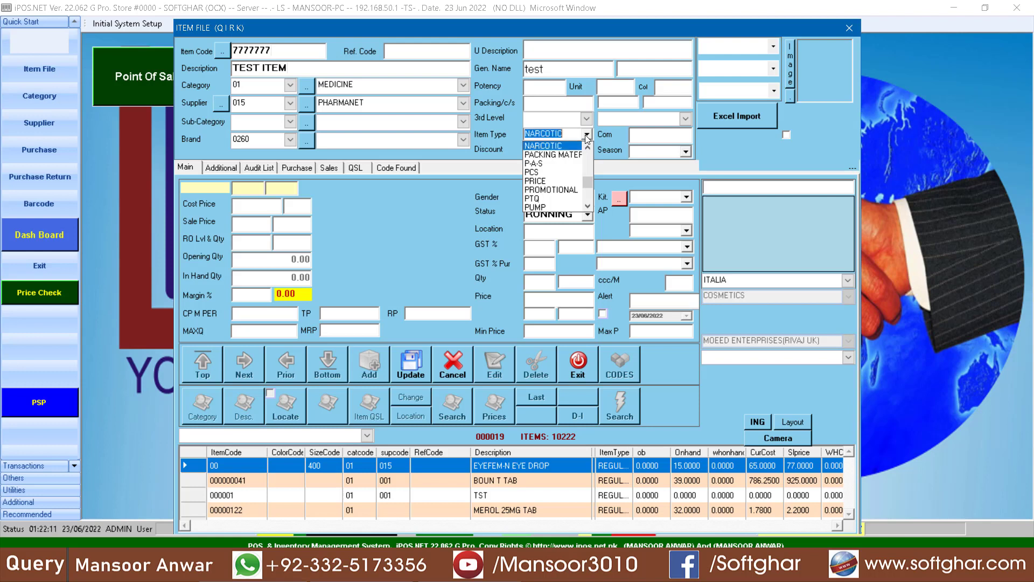
left_click(549, 145)
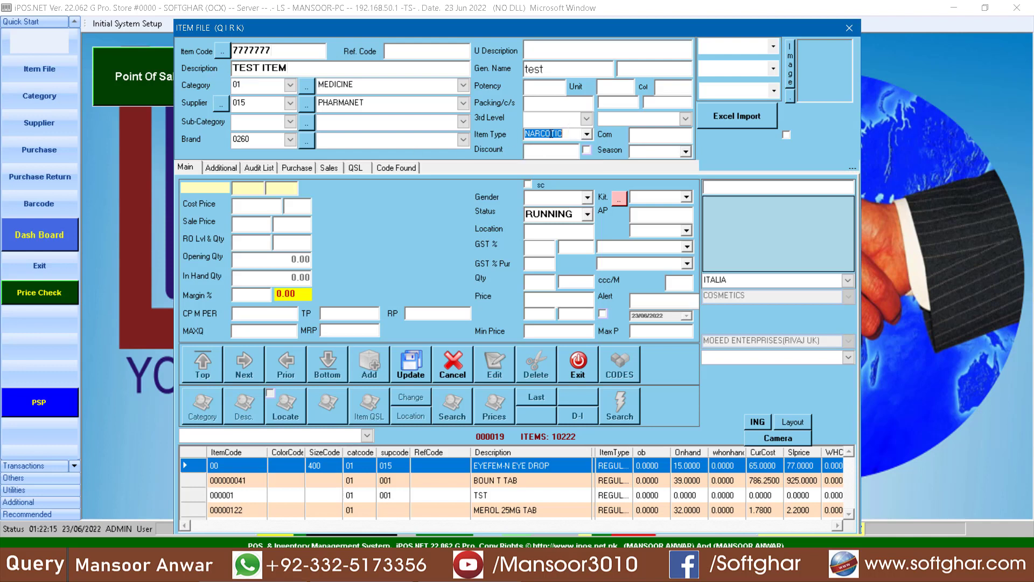
Step: Enter sale price 100 and packing 12, then save the new item record
left_click(253, 221)
type("000")
left_click(553, 92)
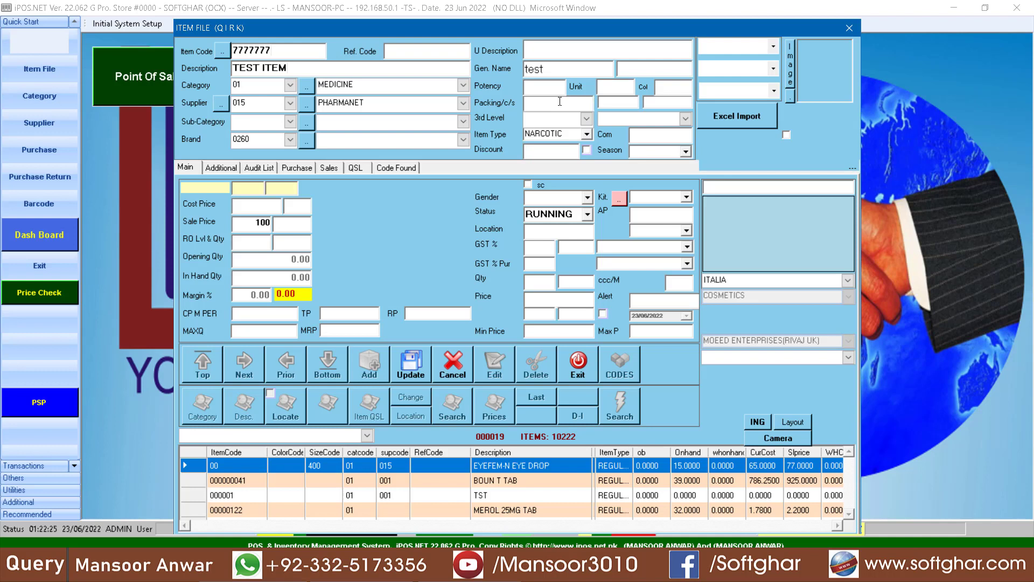
type("2")
left_click(423, 364)
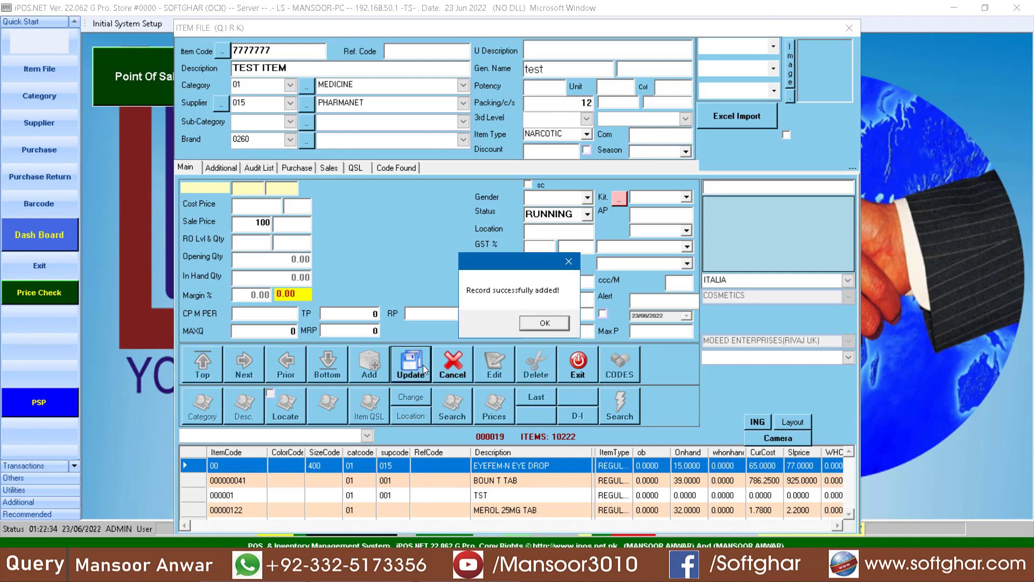
left_click(548, 321)
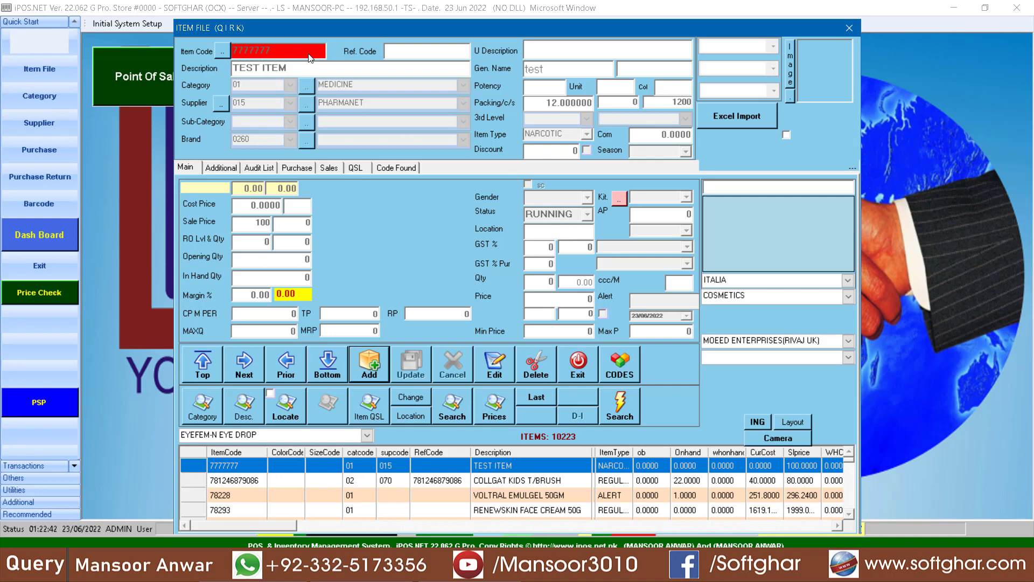
Step: Search items by description for panadol and load PANADOL SYRUP 120ML into the item form
left_click(252, 408)
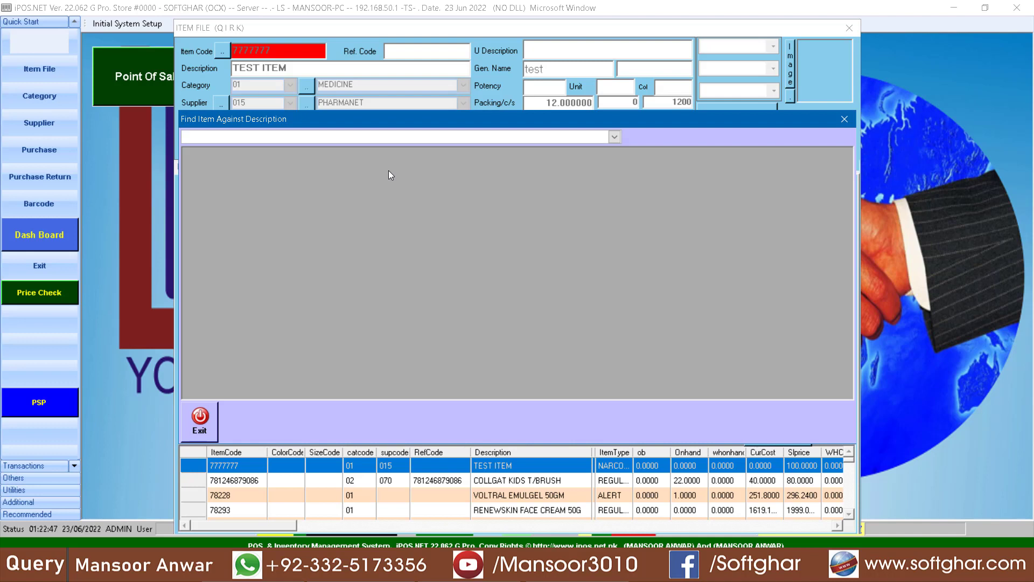
type("par")
type("adol")
key("Return")
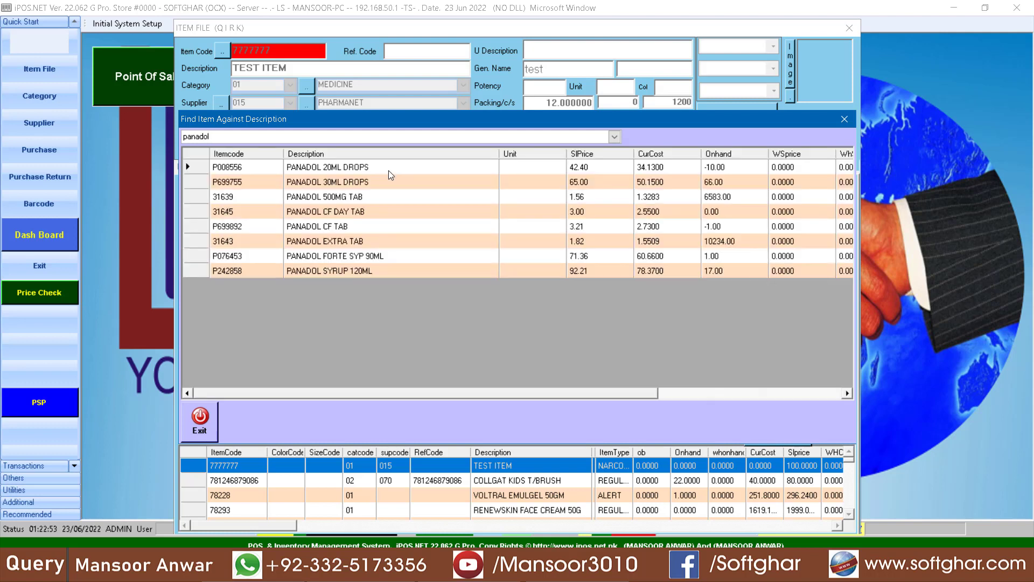
left_click(361, 170)
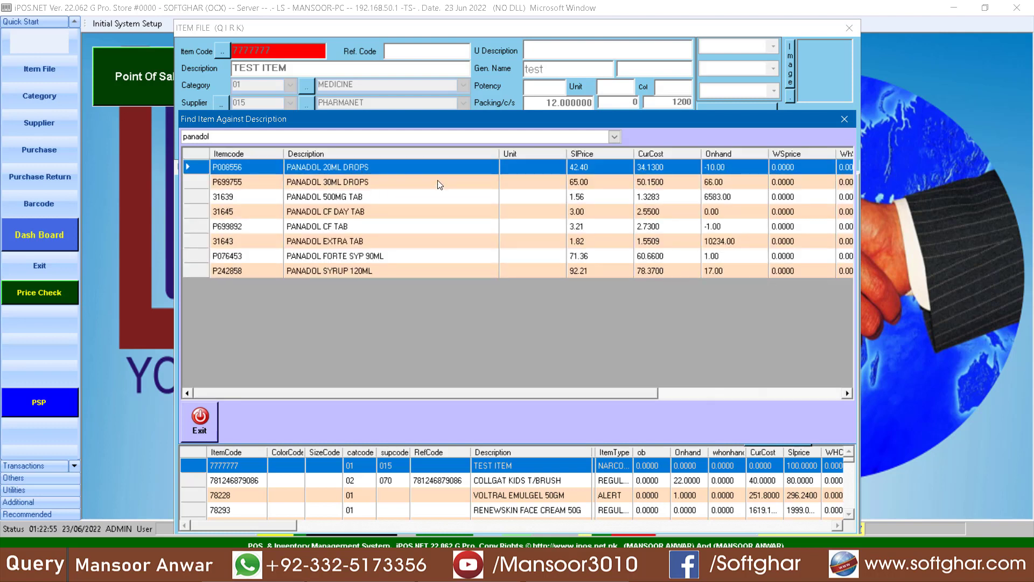
left_click(371, 186)
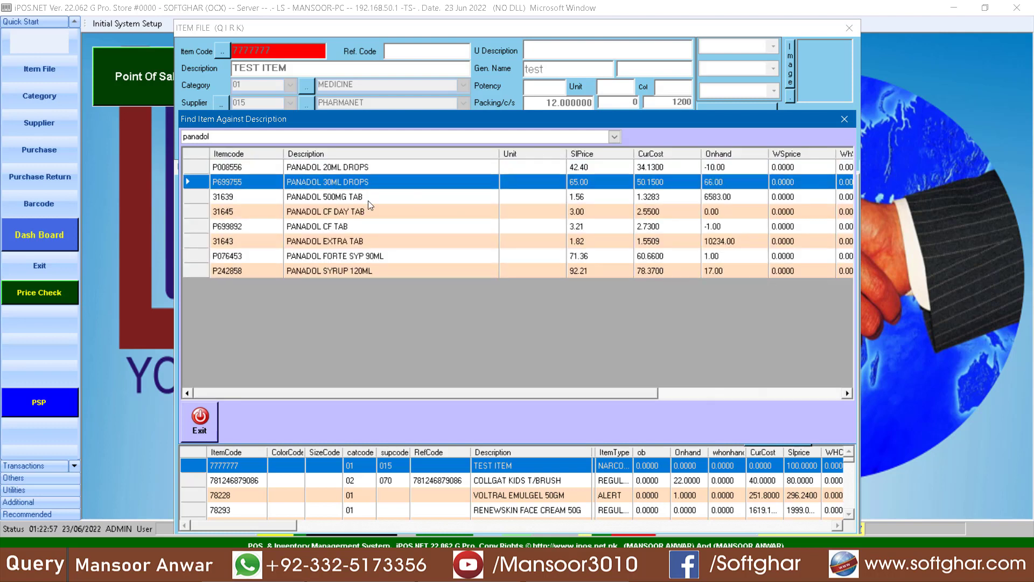
left_click(364, 278)
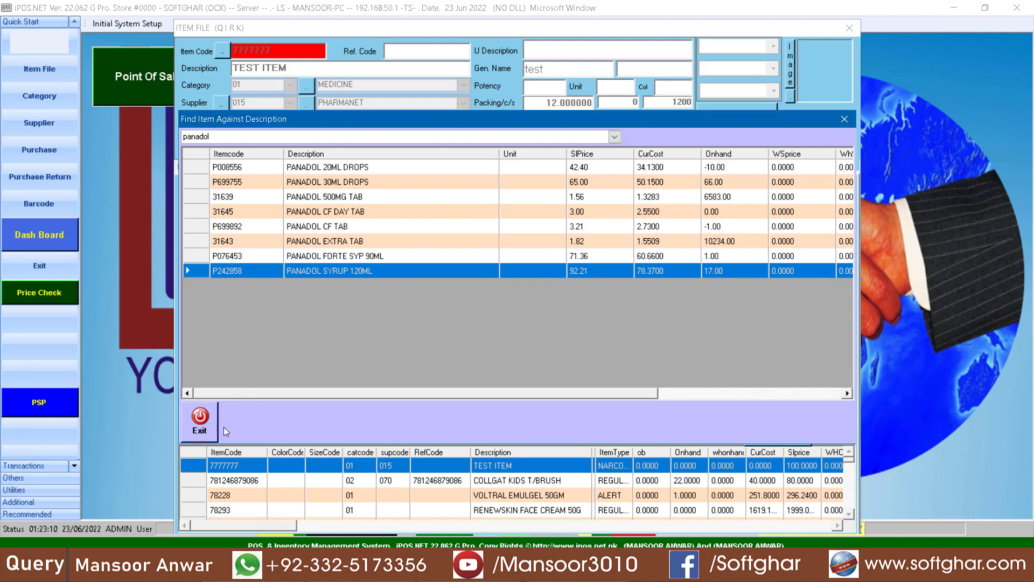
left_click(210, 426)
Step: Change PANADOL SYRUP 120ML's item type to NARCOTIC, save it, and close the item form
left_click(501, 377)
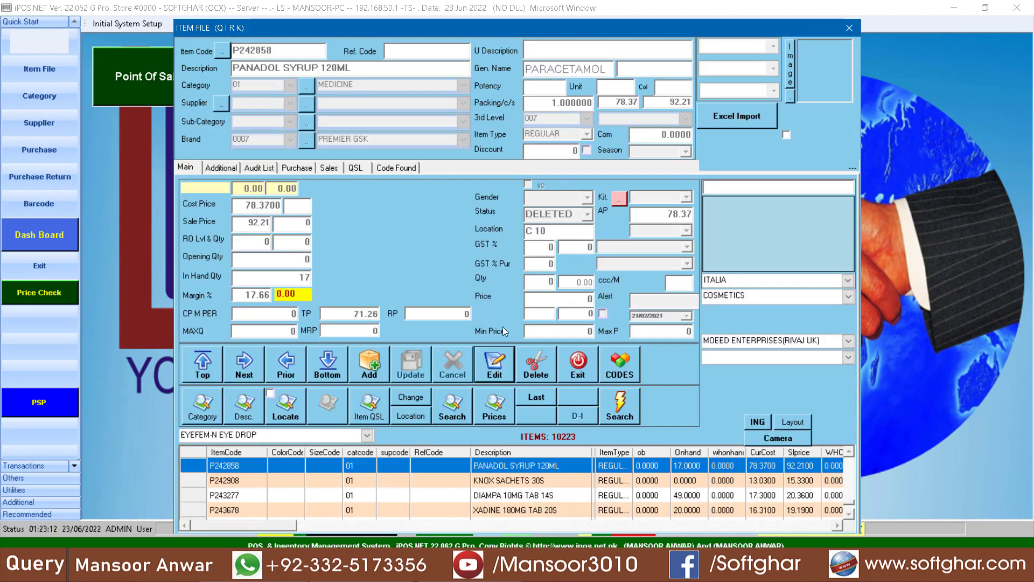
left_click(565, 135)
key("Down")
key("Down")
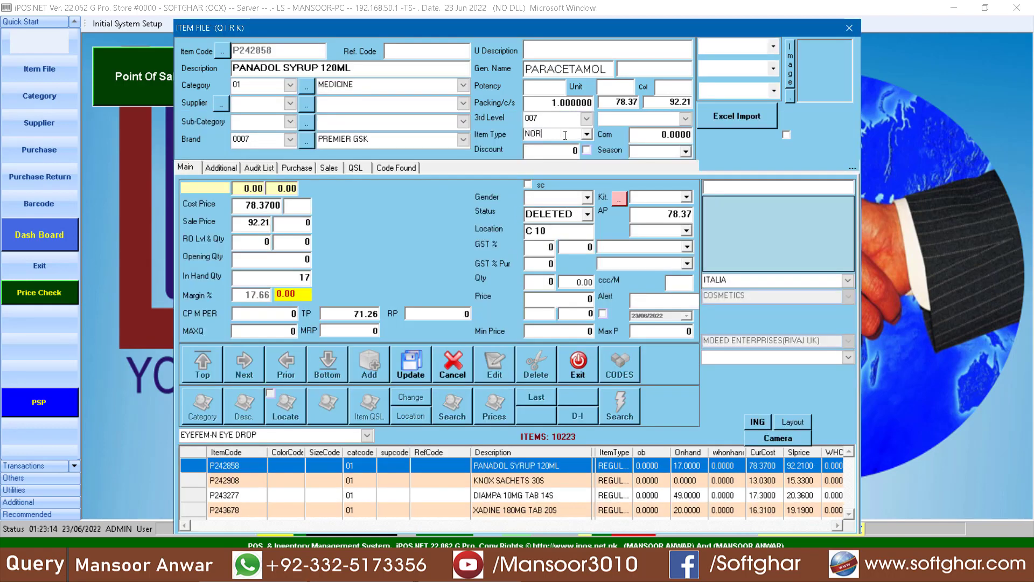
type("n")
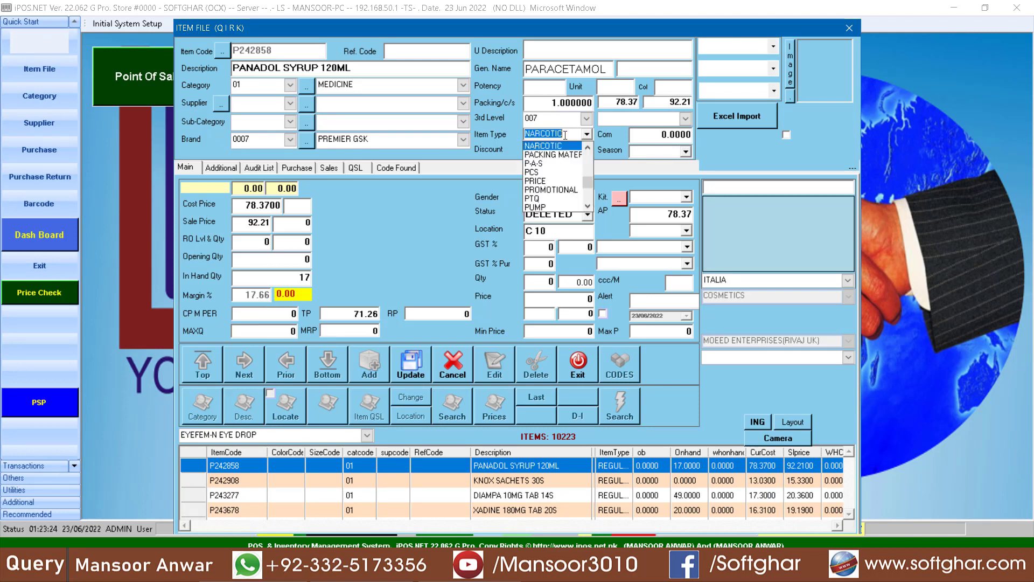
left_click(547, 146)
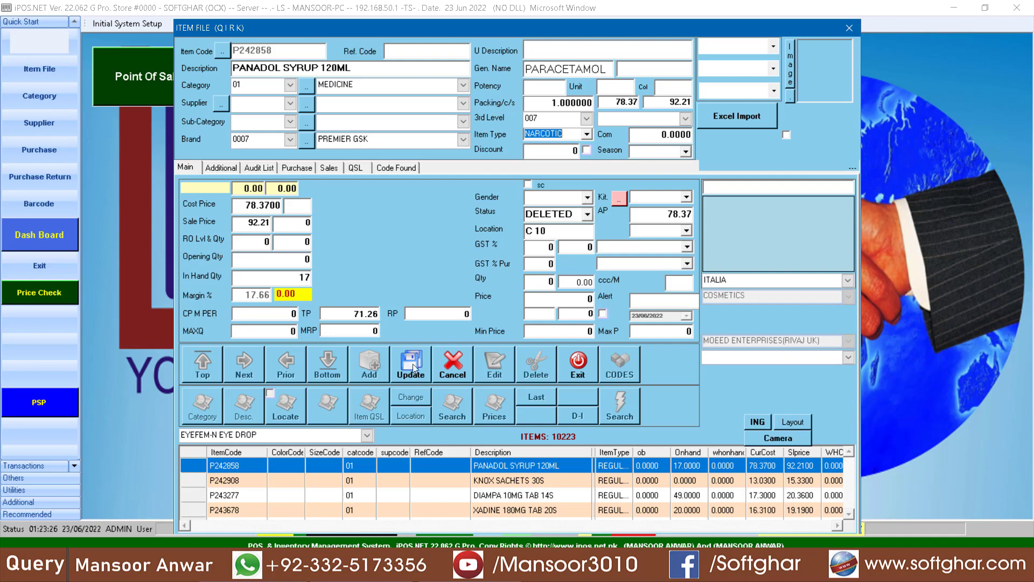
left_click(415, 366)
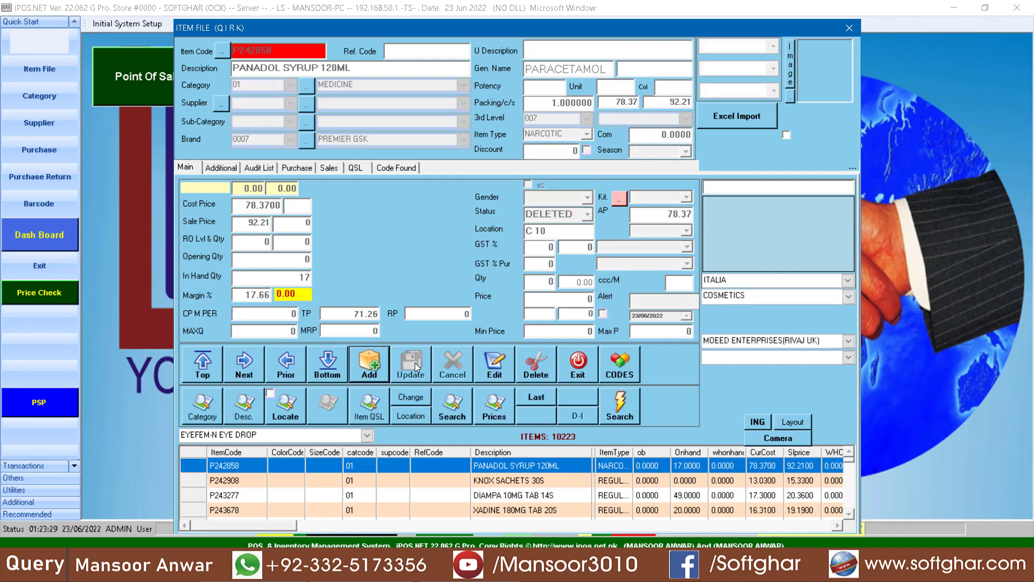
left_click(584, 369)
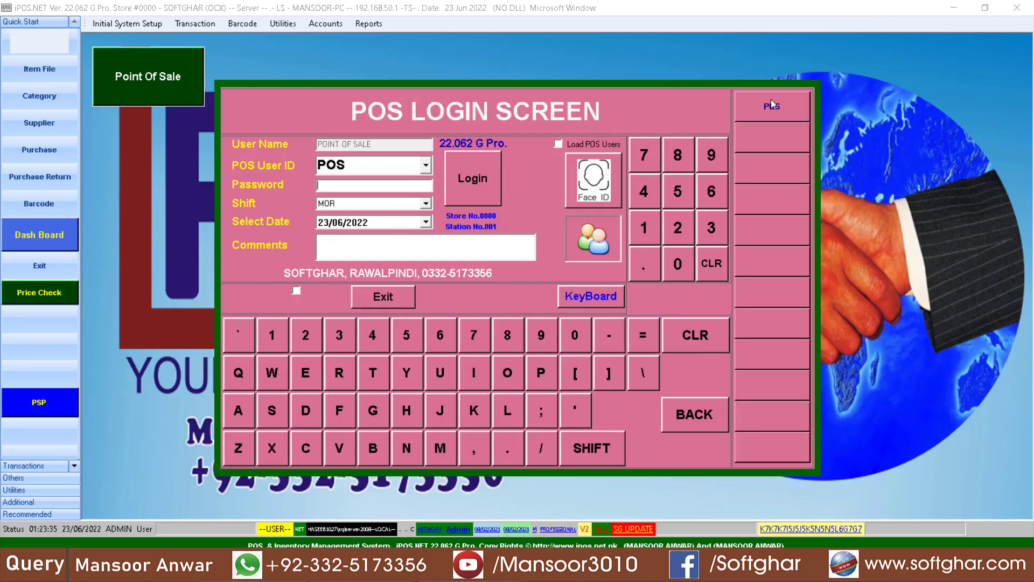
Step: Log in to the point of sale, bill TEST ITEM (7777777) and pay 100
type("**")
key("Return")
key("Return")
key("Return")
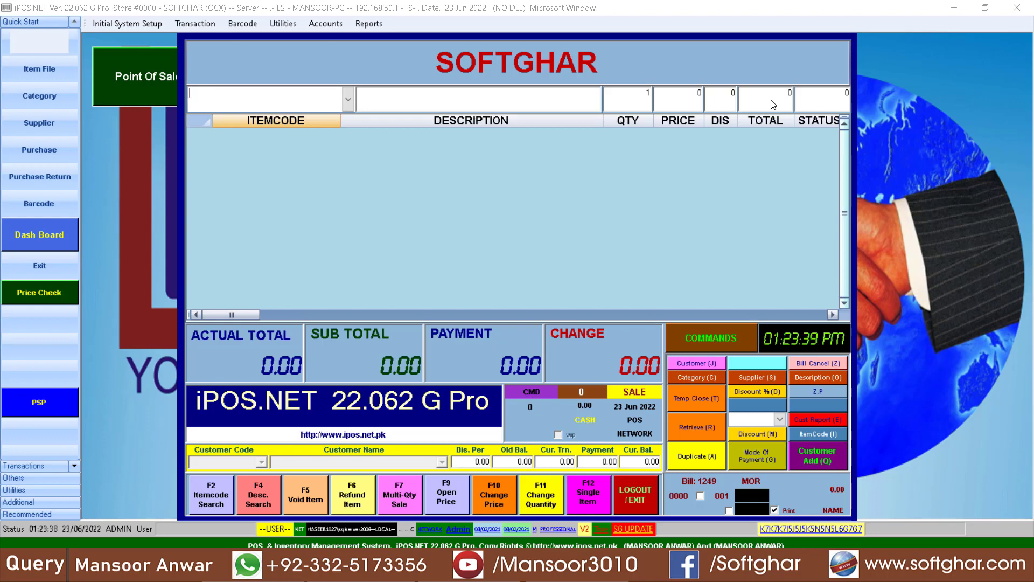
type("TEST ITEM")
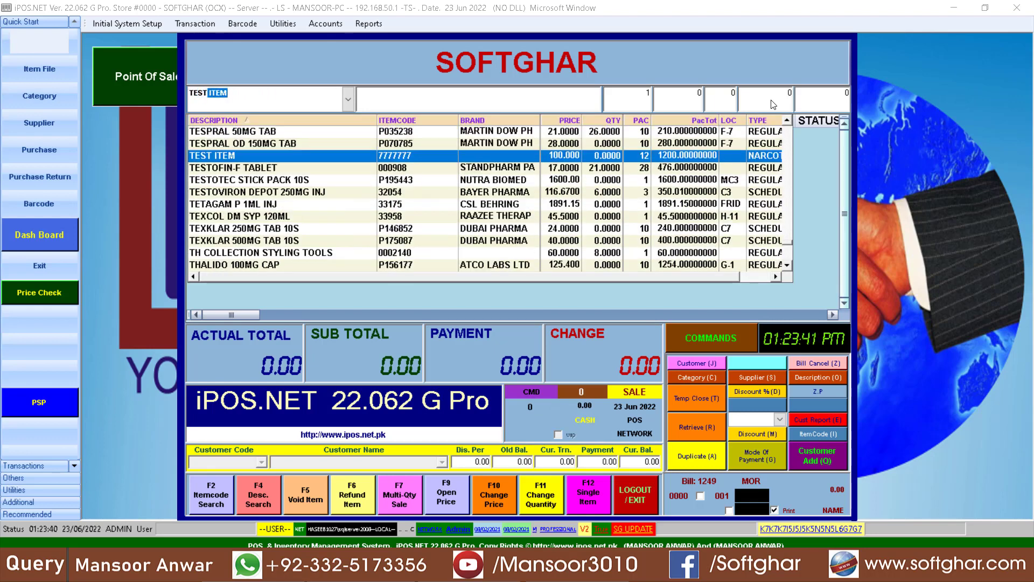
key("Return")
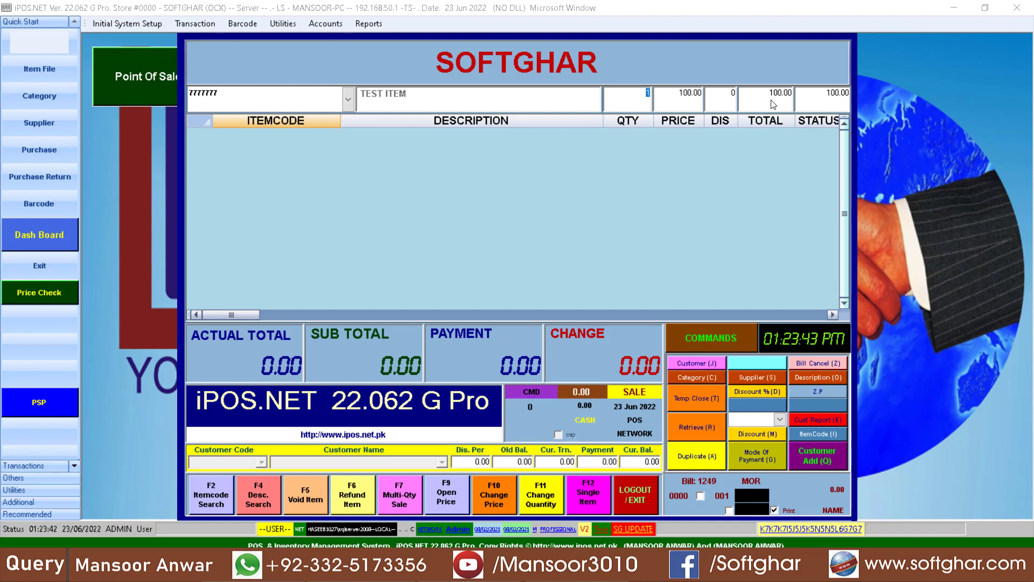
key("Return")
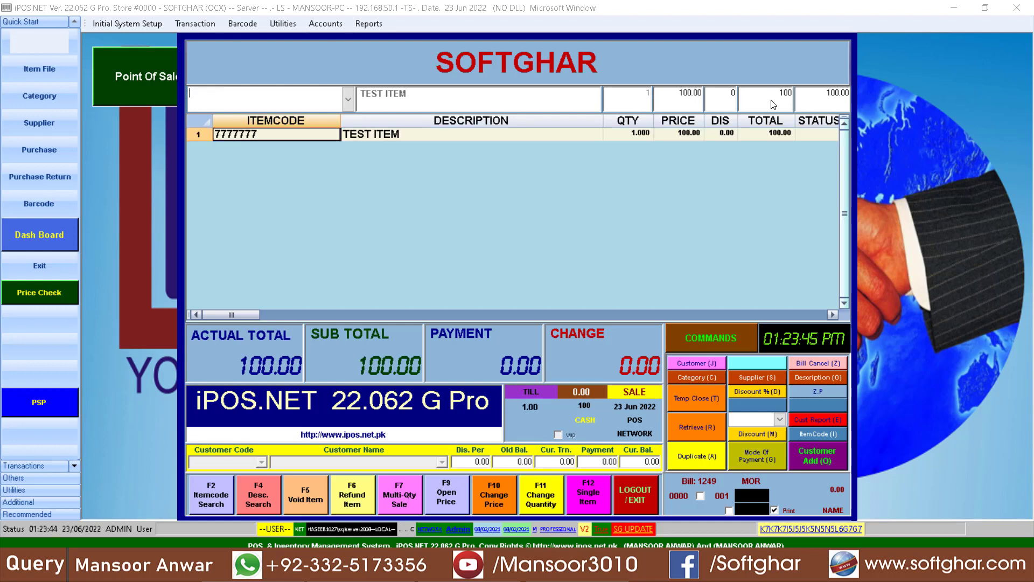
key("Return")
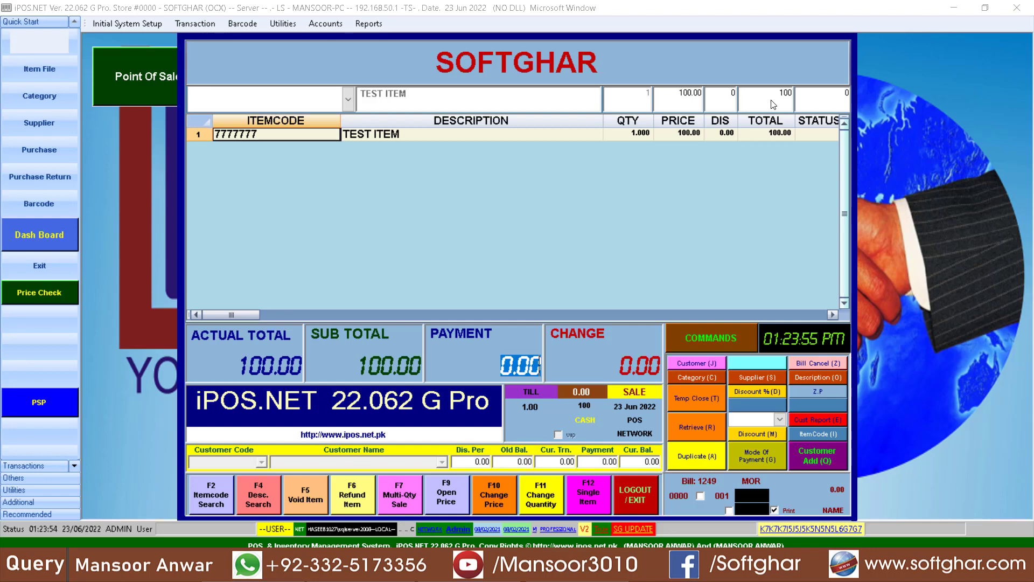
type("100")
key("Return")
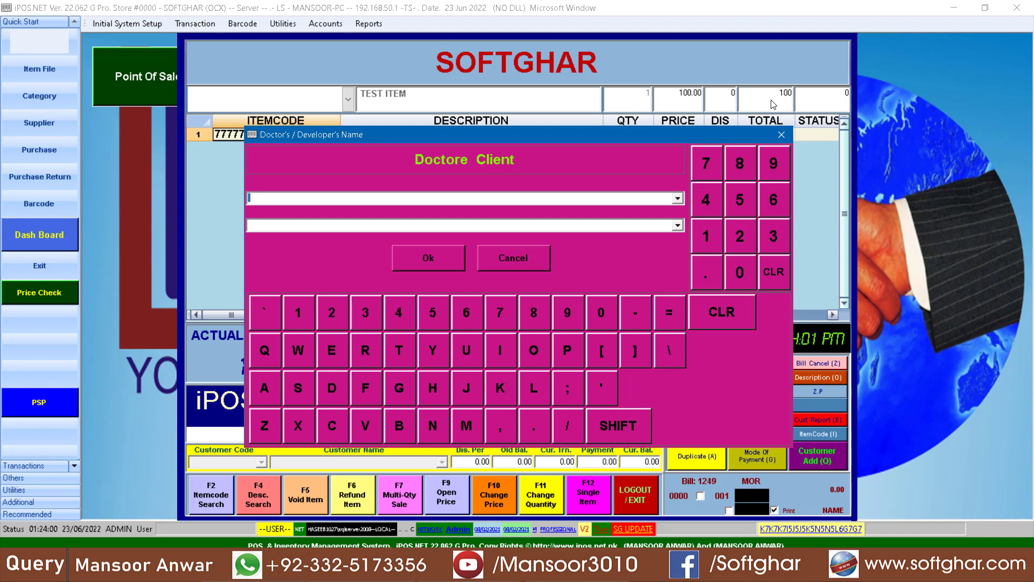
Step: Record doctor XYZ for the TEST ITEM sale and finish it
type("XY")
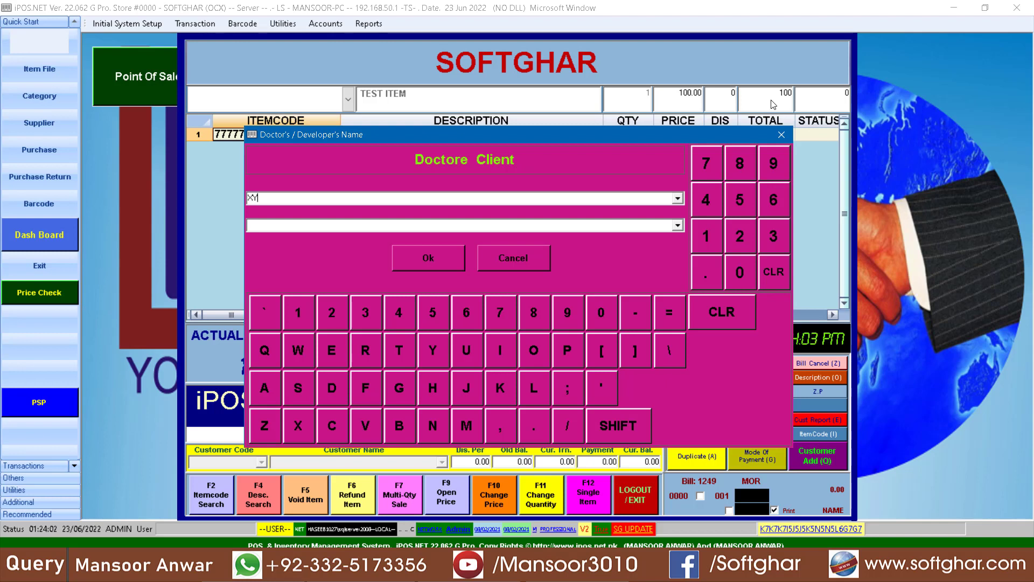
type("Z")
left_click(275, 223)
type("Z")
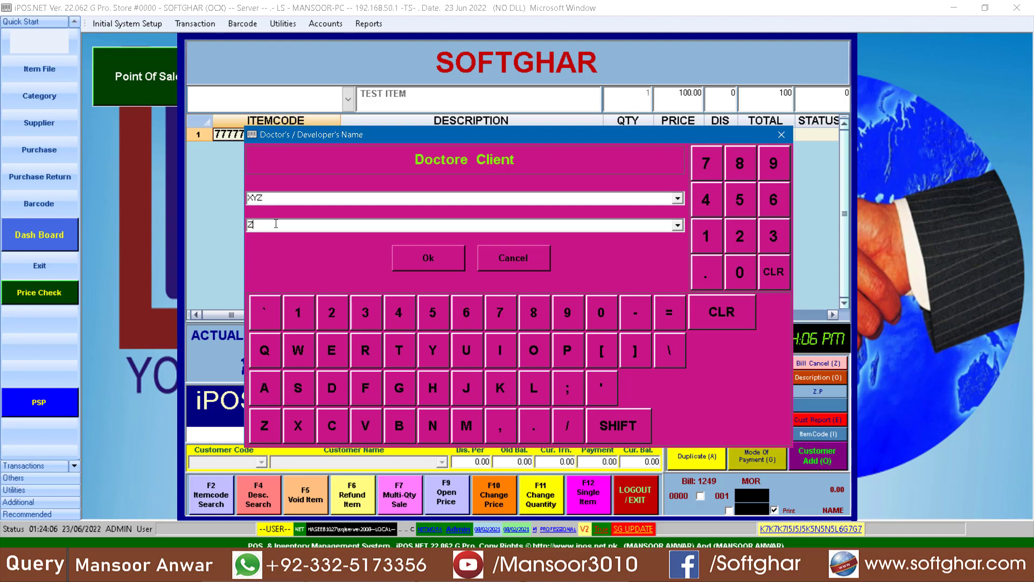
key("BackSpace")
type("XYZ")
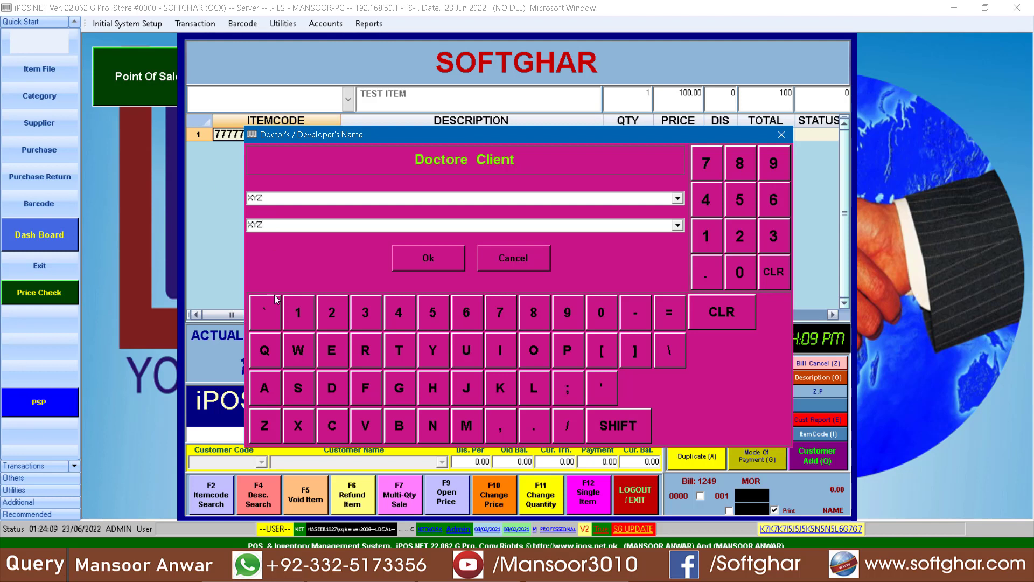
left_click(416, 256)
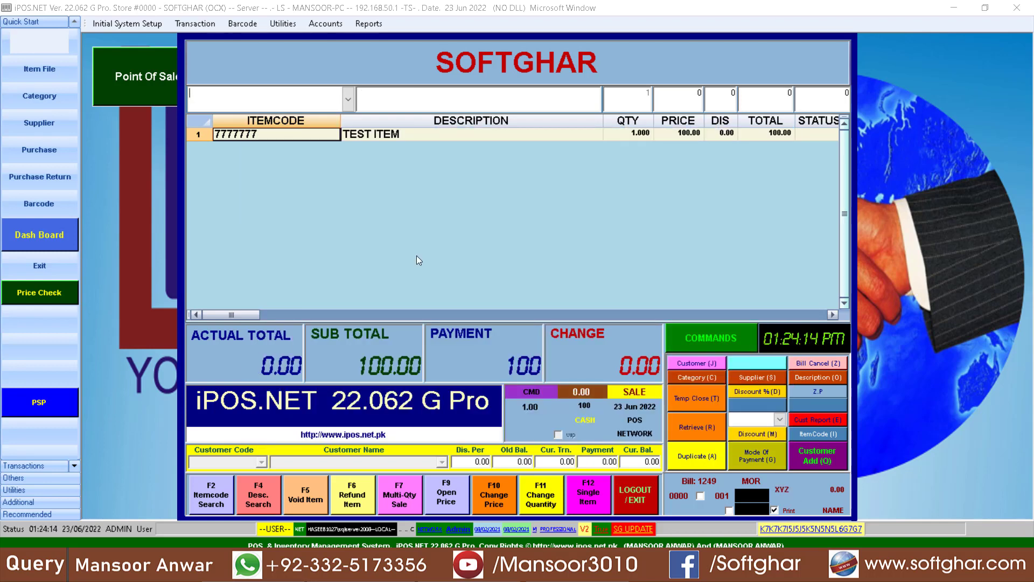
Step: Add PACIFICS MIXTURE 120ML and ADABLIZER 10MG TAB to a new bill, then pick PANADOL SYRUP 120ML
type("PACIFICS  DM 120ML SYP")
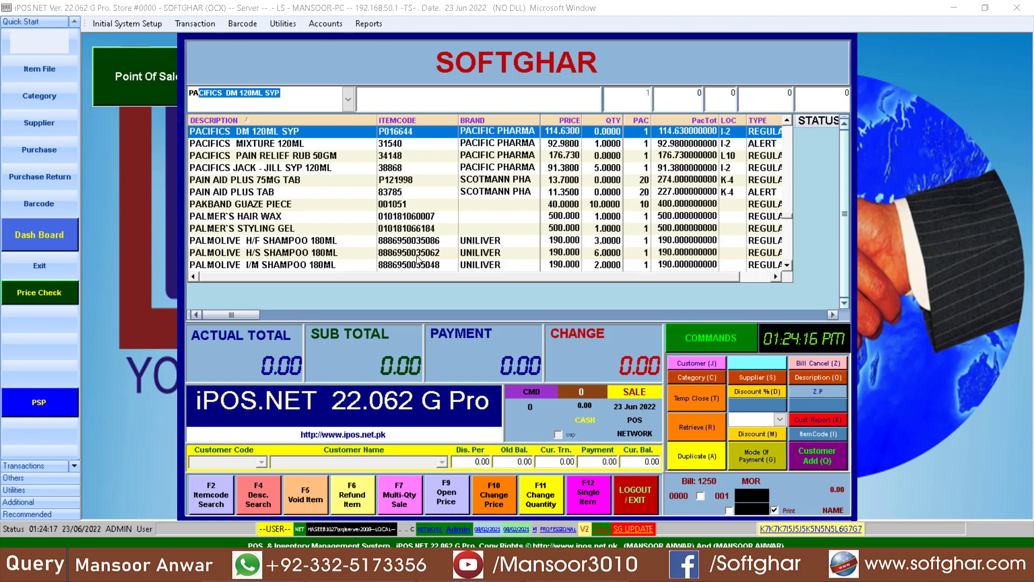
key("Down")
key("Return")
type("AD")
key("Down")
key("Down")
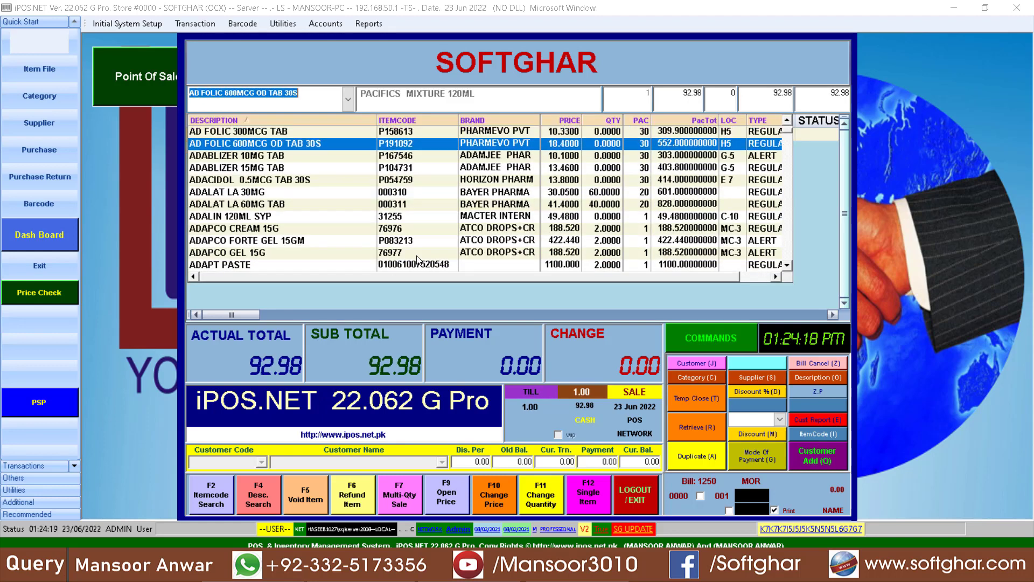
key("Return")
type("PANDA")
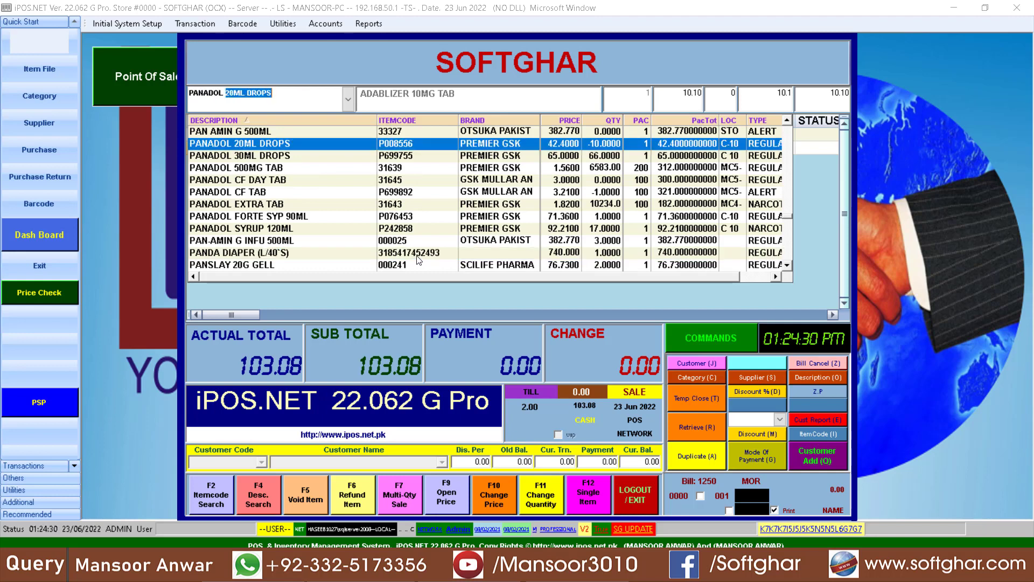
key("Down")
key("Down")
key("Down")
key("Down")
key("Down")
key("Down")
key("Down")
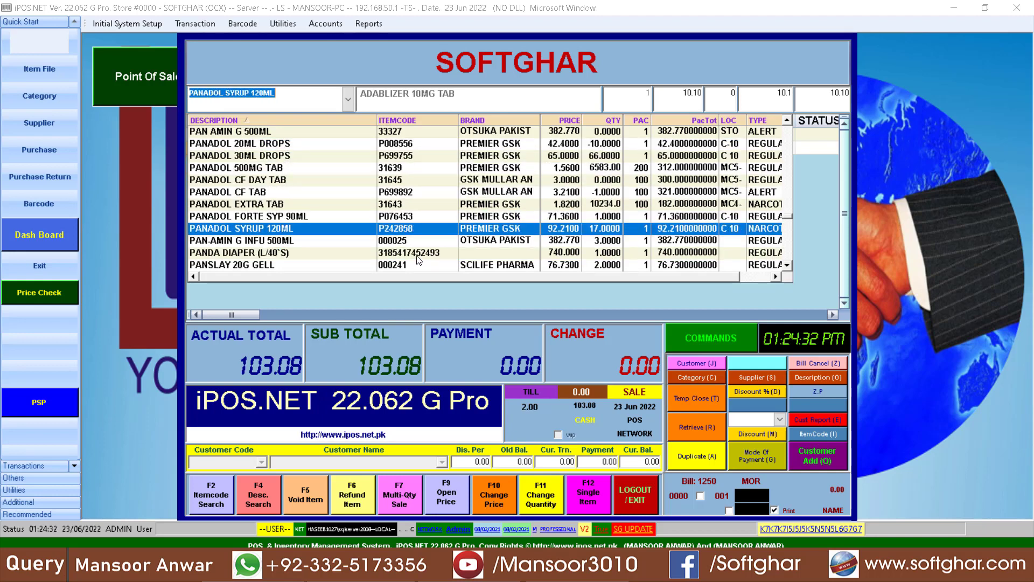
key("Return")
key("Return")
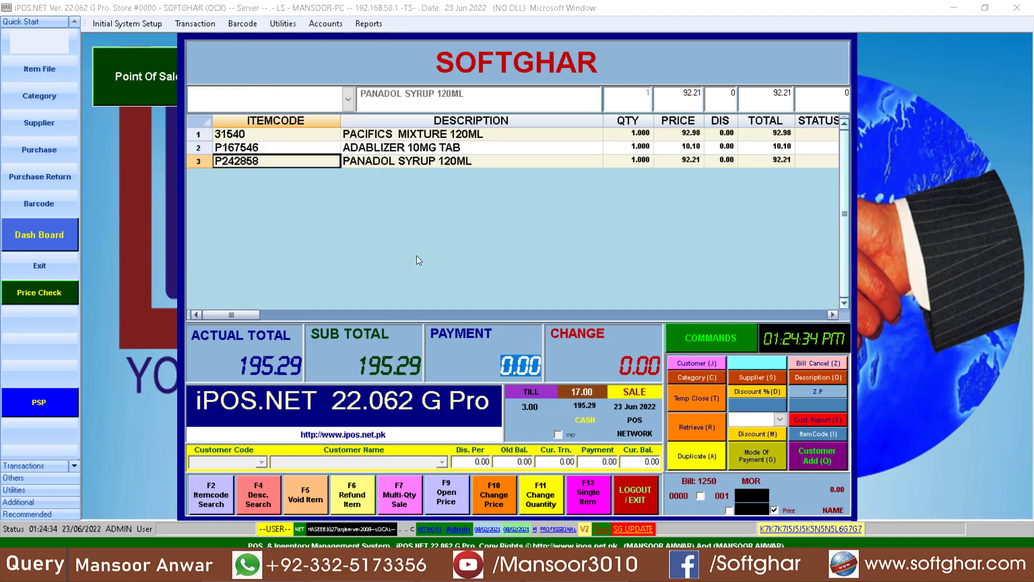
Step: Enter a 500 payment, verify PANADOL SYRUP 120ML's type is NARCOTIC, and confirm the payment
type("500")
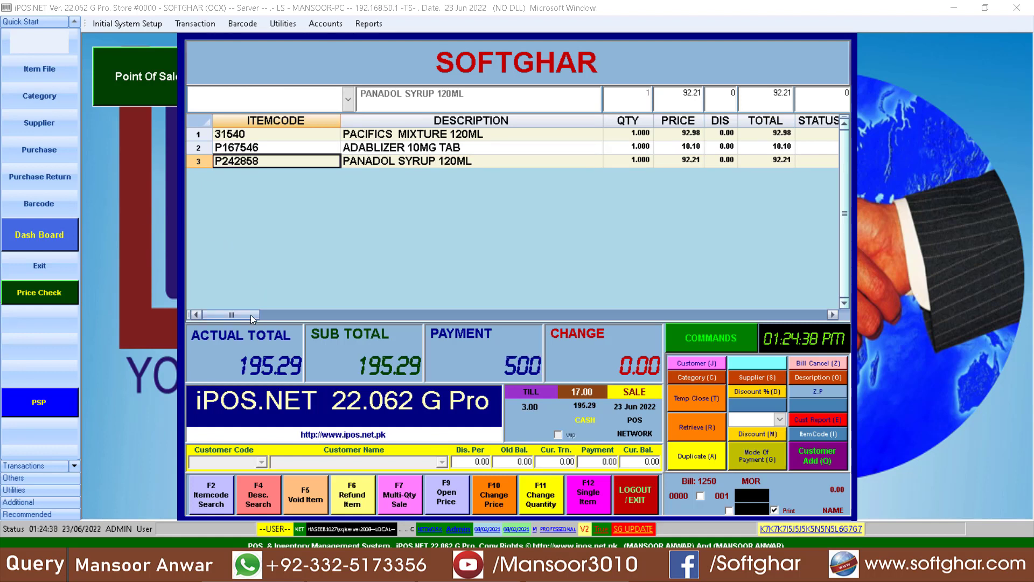
left_click_drag(250, 314, 312, 315)
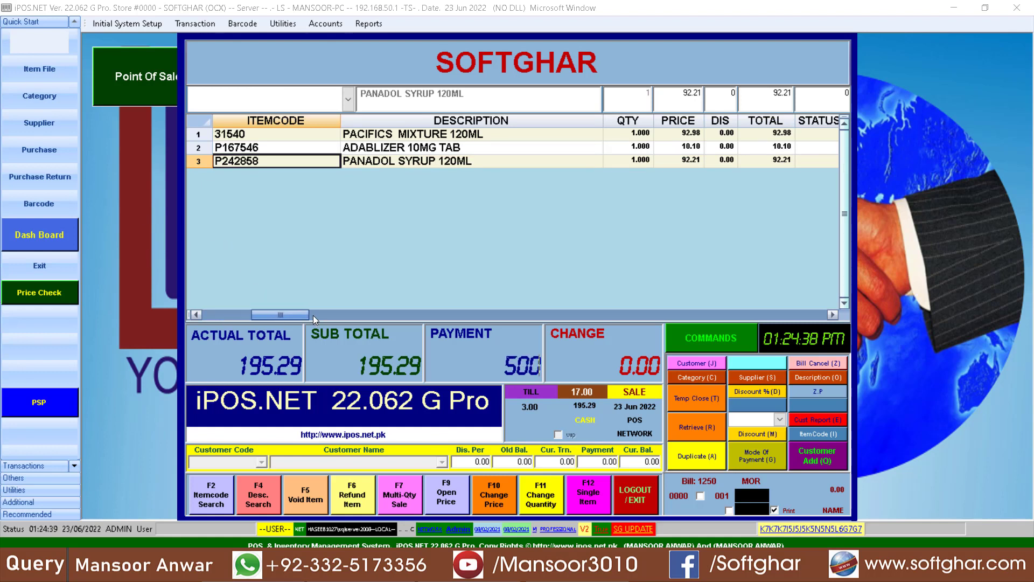
left_click(832, 314)
left_click(833, 314)
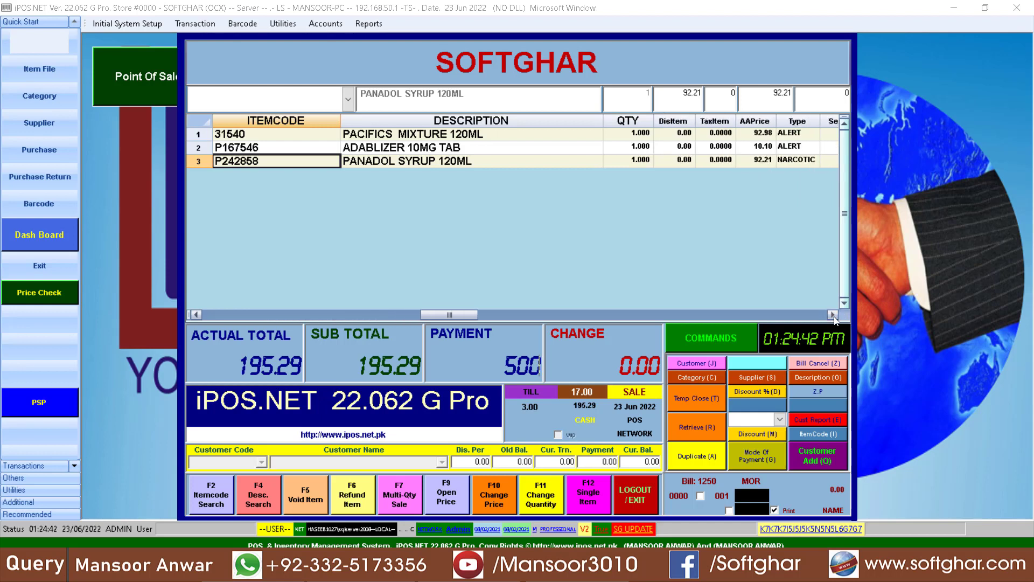
left_click(753, 159)
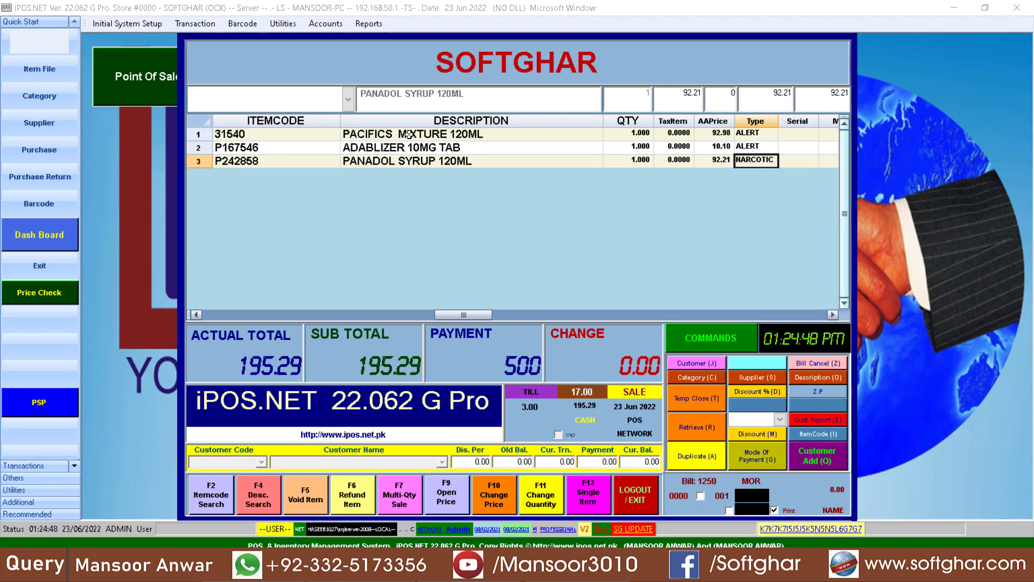
key("Return")
key("Return")
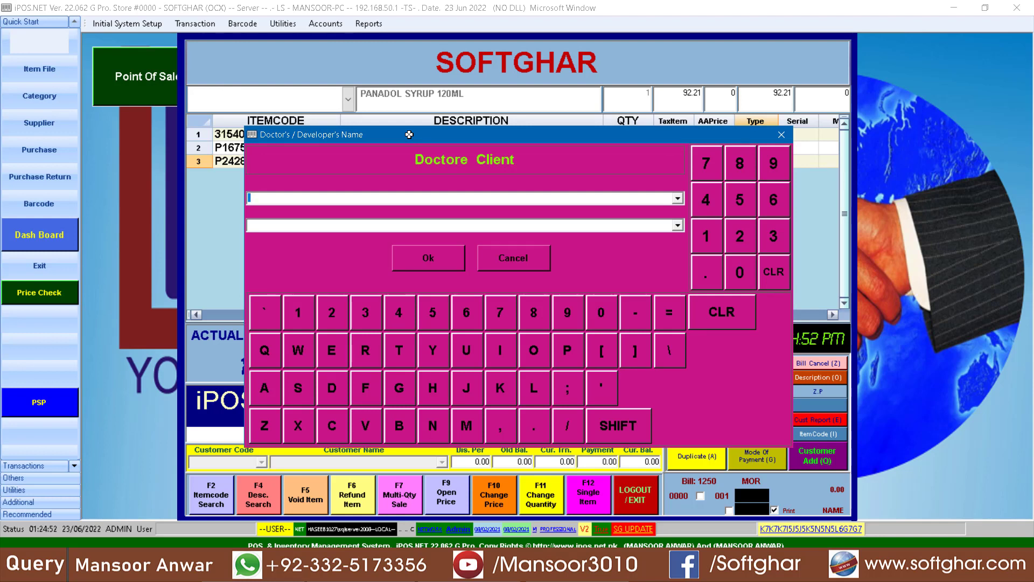
Step: Enter XYZ 2 in both doctor name fields and complete the sale with 304.71 change
type("XYZ 2")
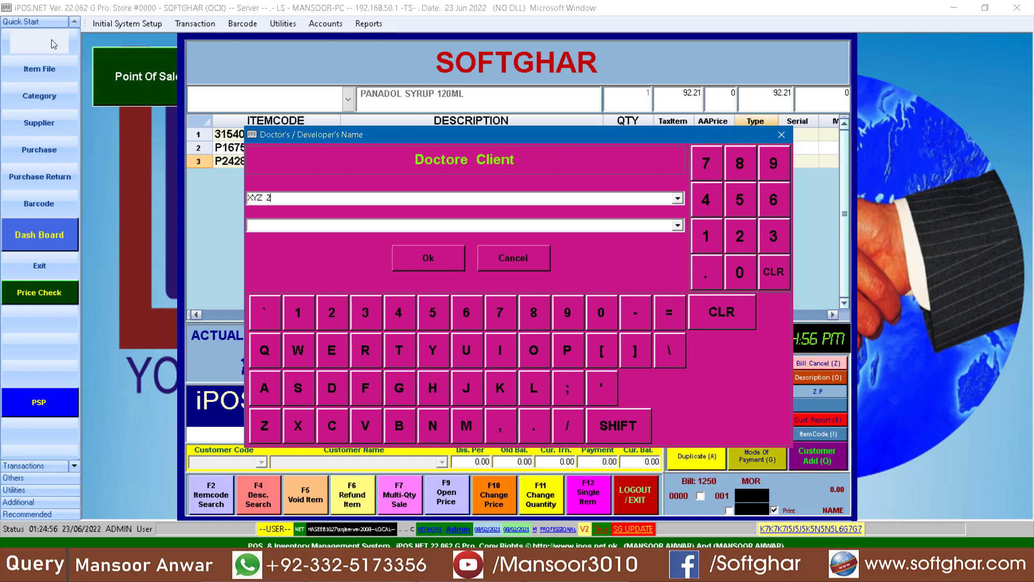
left_click(279, 223)
type("XYZ 2")
left_click(444, 267)
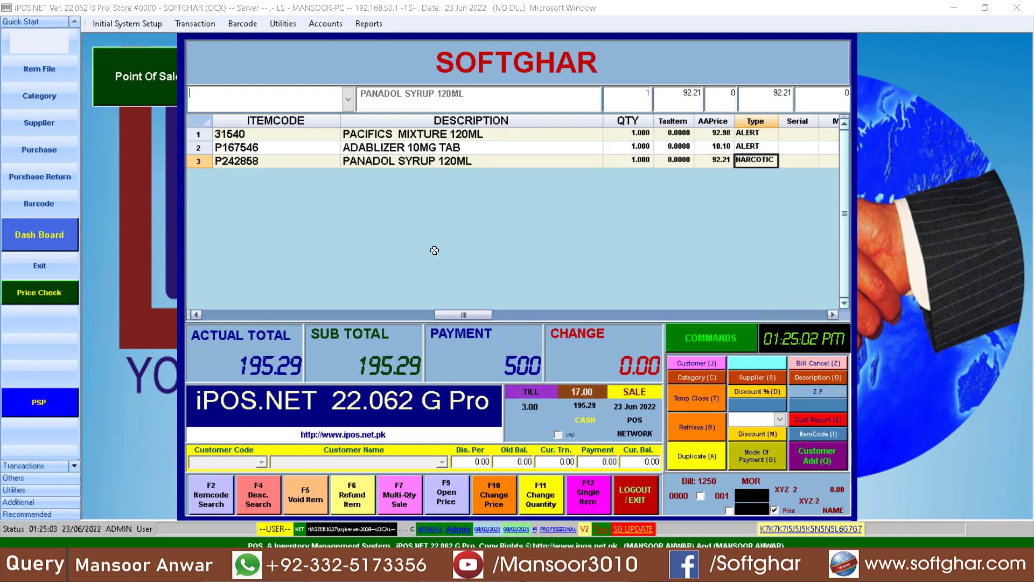
key("Return")
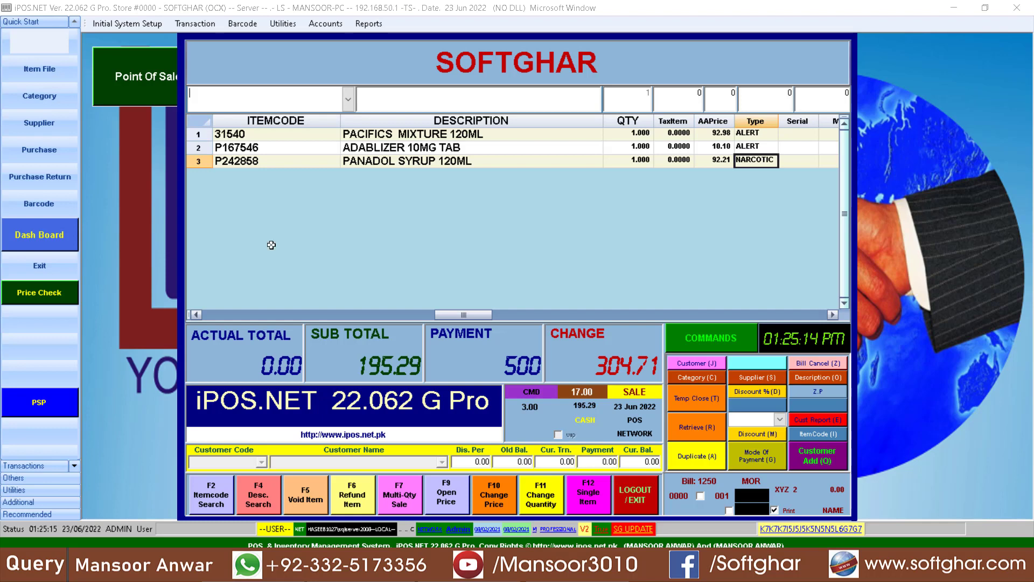
Step: Log out of the Point Of Sale and confirm with Yes
left_click(632, 491)
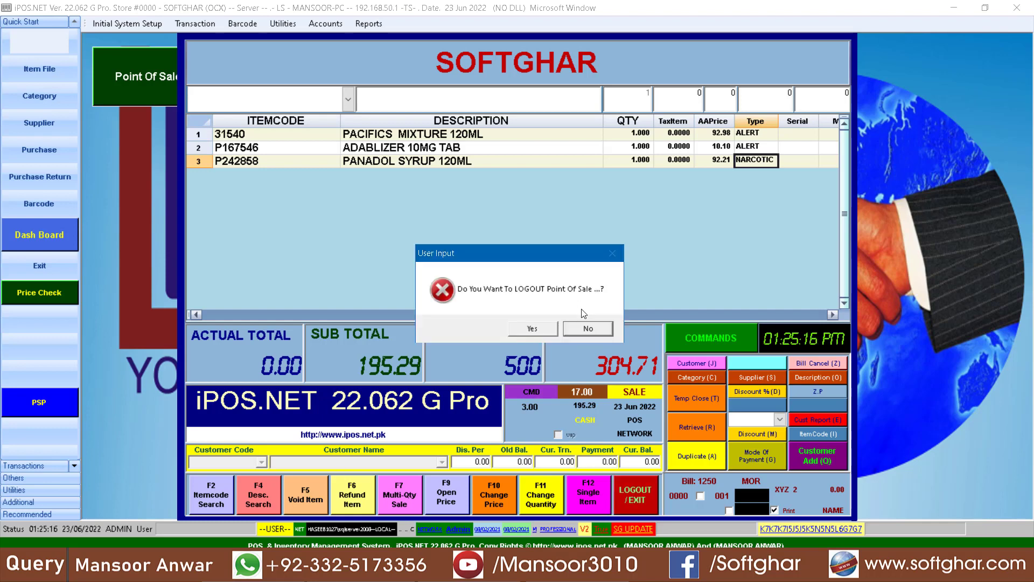
left_click(535, 328)
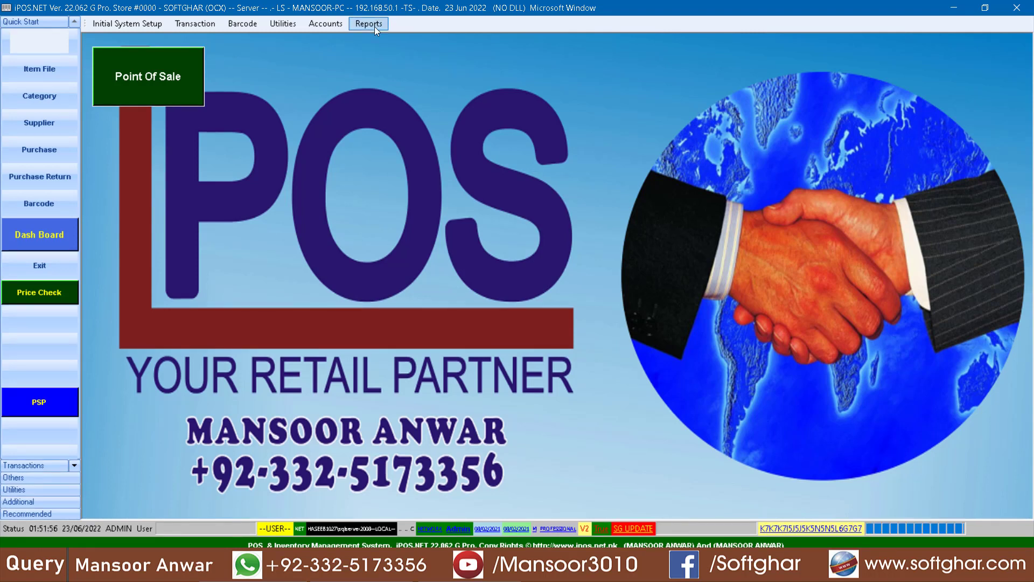
Step: Filter the List of Item File report to NARCOTIC and print the by-type listing
left_click(375, 28)
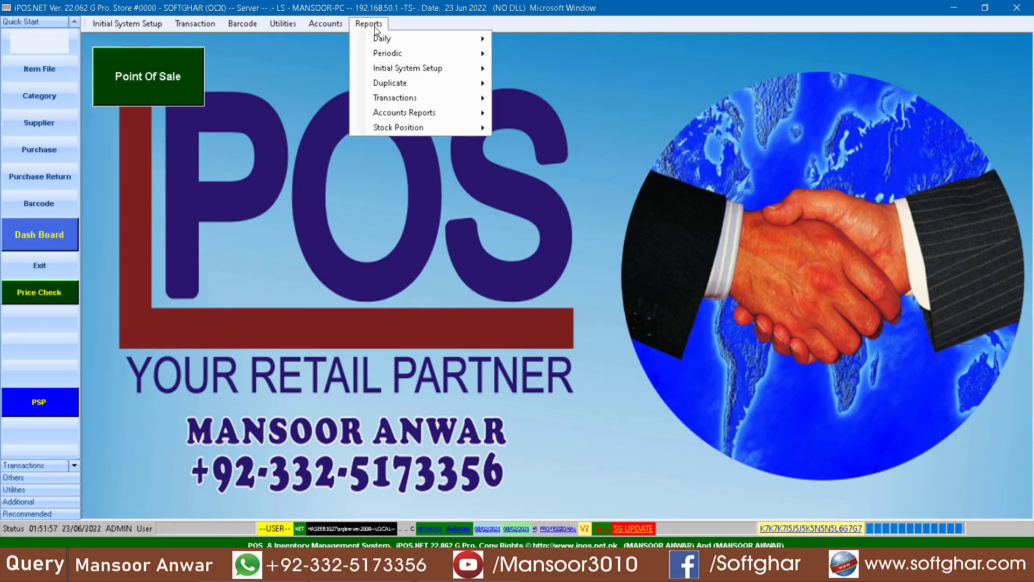
mouse_move(397, 72)
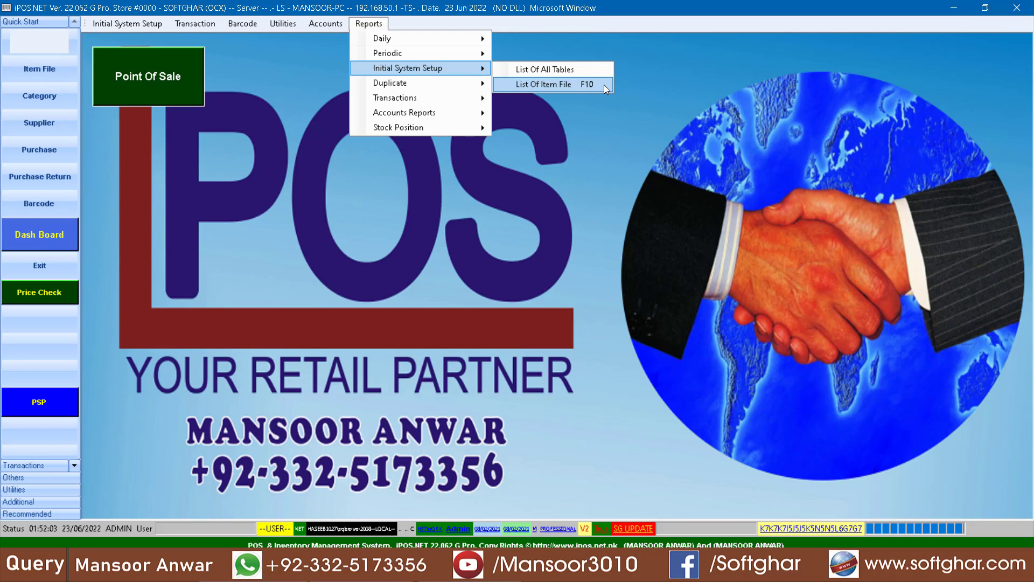
left_click(544, 85)
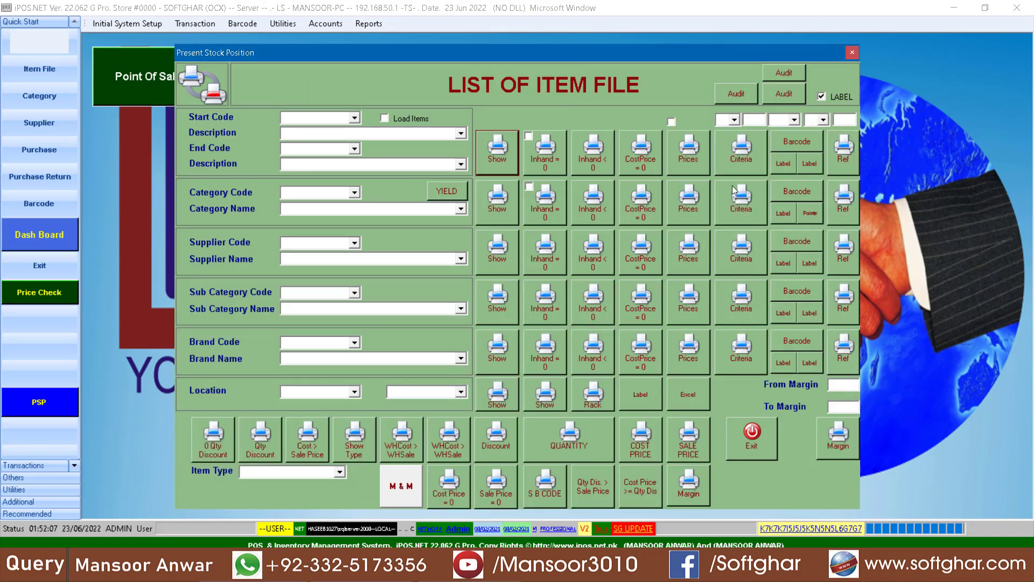
left_click(341, 472)
type("n")
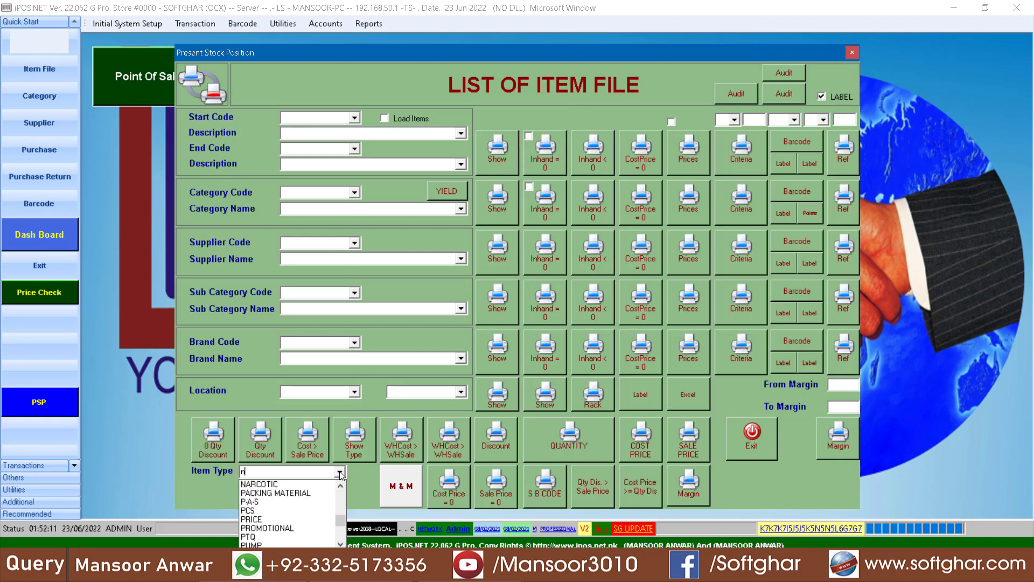
key("Return")
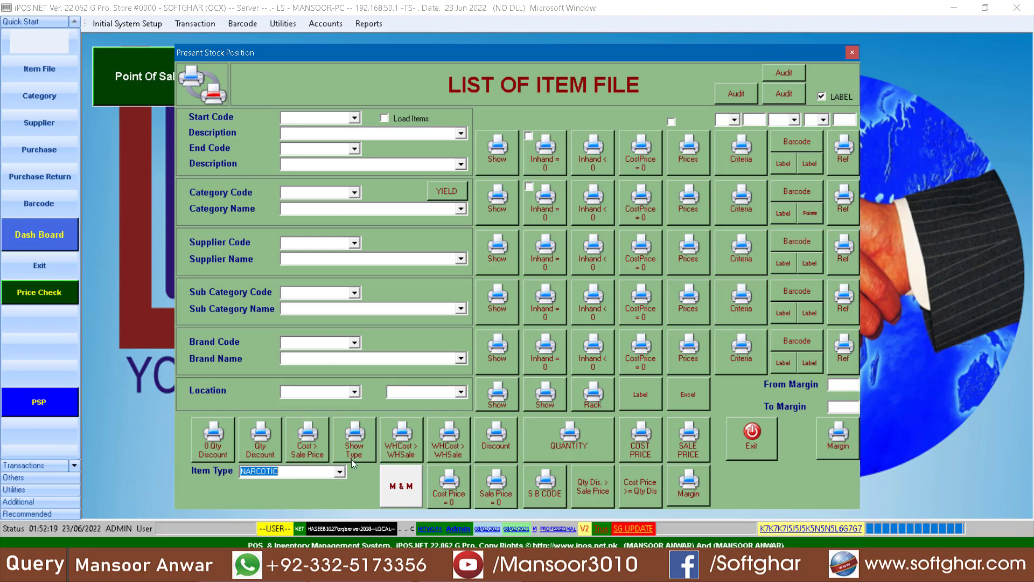
left_click(353, 442)
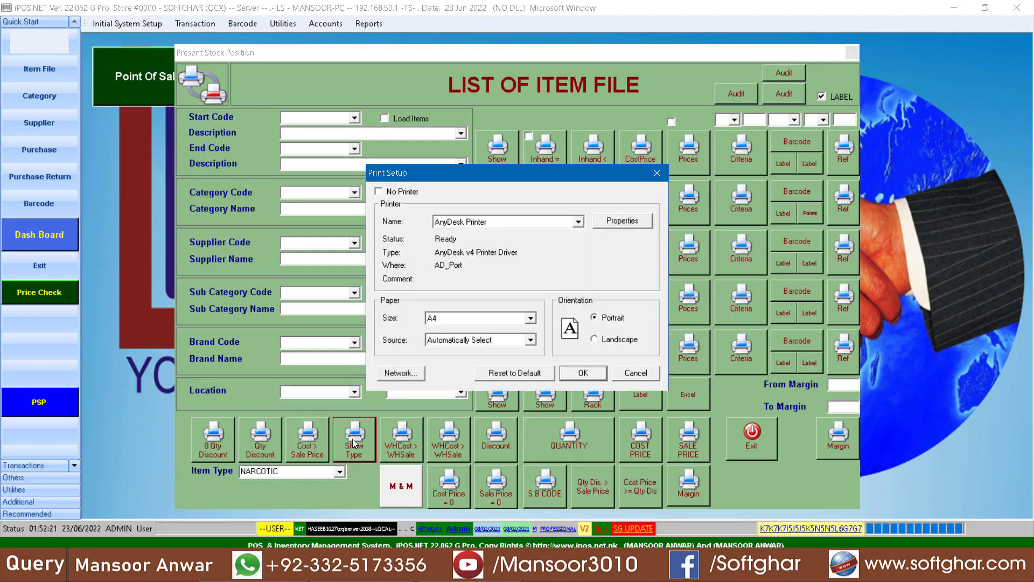
Step: Preview the NARCOTIC item-type report with TEST ITEM and PANADOL SYRUP 120ML (total 1,375.36), then close it
left_click(583, 372)
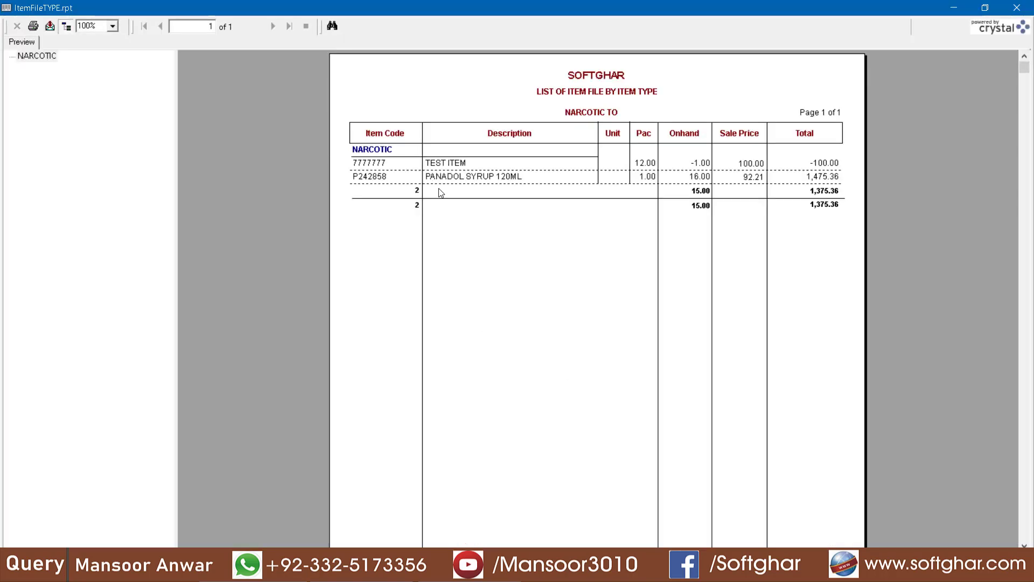
left_click(379, 164)
left_click(464, 166)
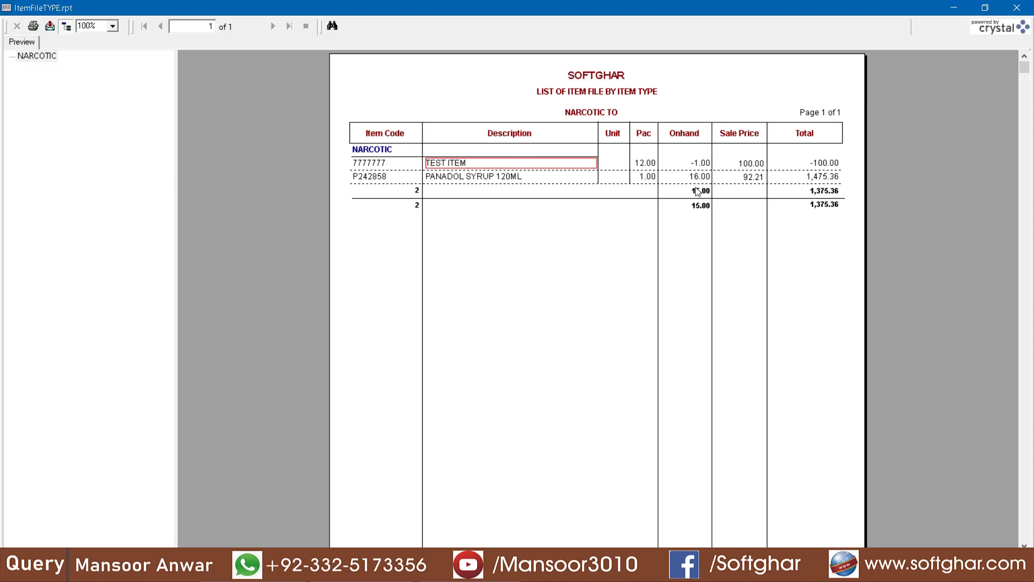
left_click(1024, 8)
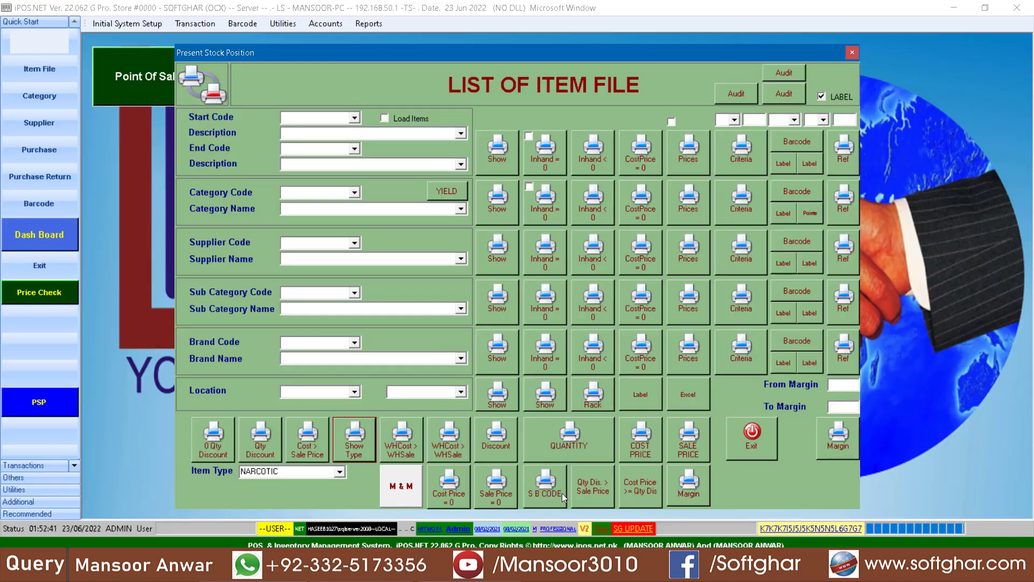
Step: Exit the List of Item File window and bring up the Utilities menu
left_click(743, 429)
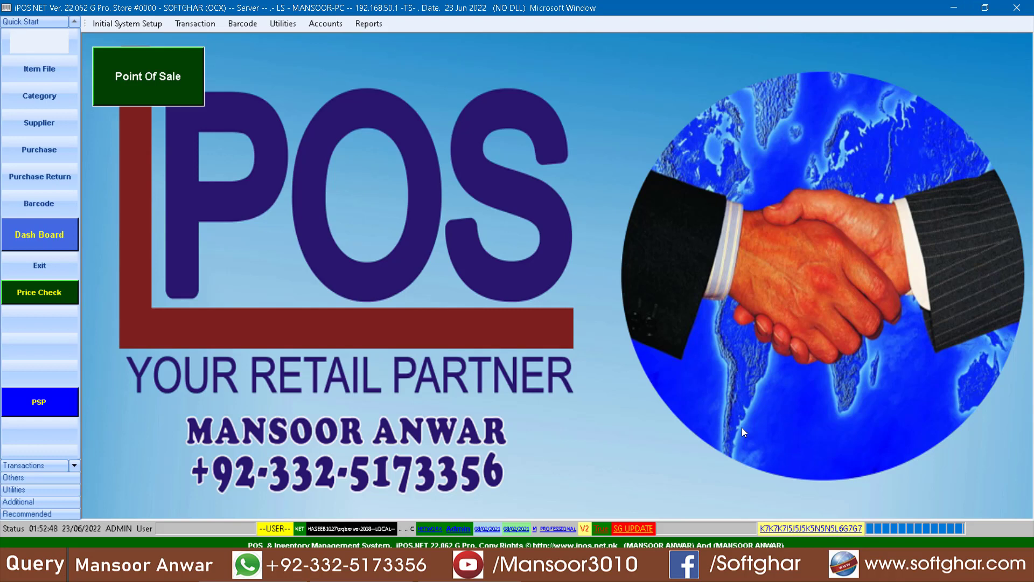
left_click(285, 26)
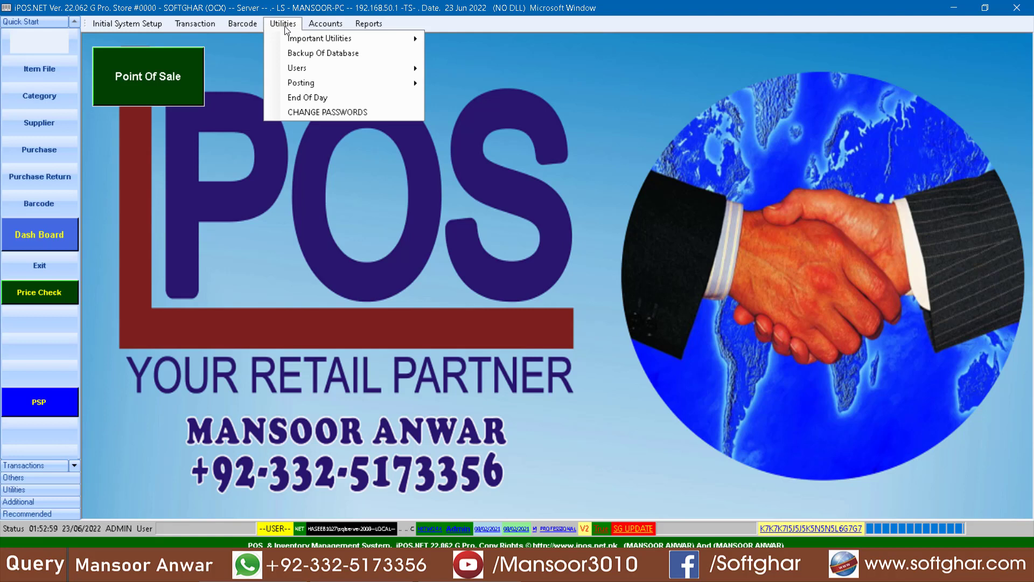
Step: Run End Of Day for station 001, acknowledge completion, and exit the window
left_click(327, 98)
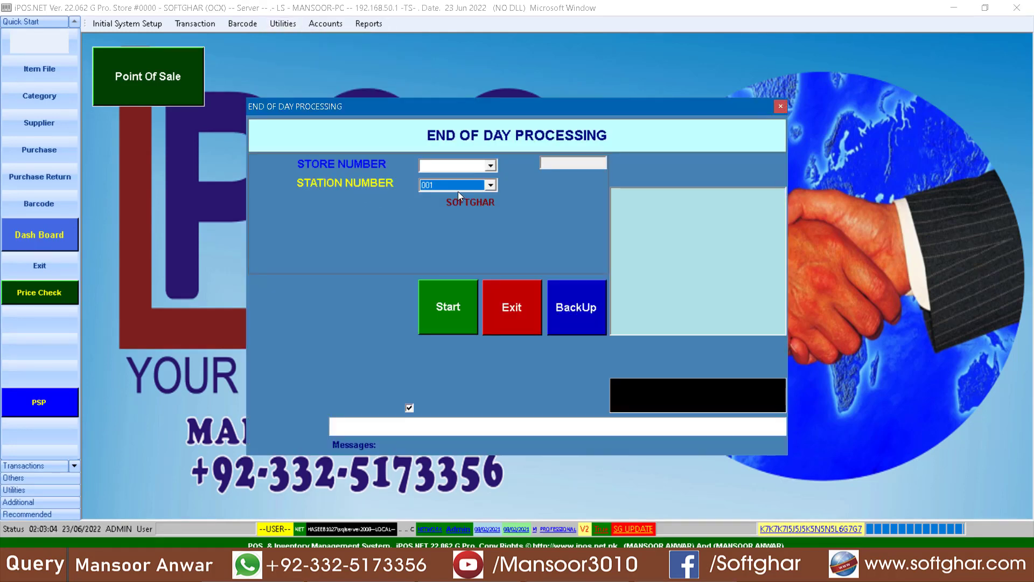
left_click(457, 187)
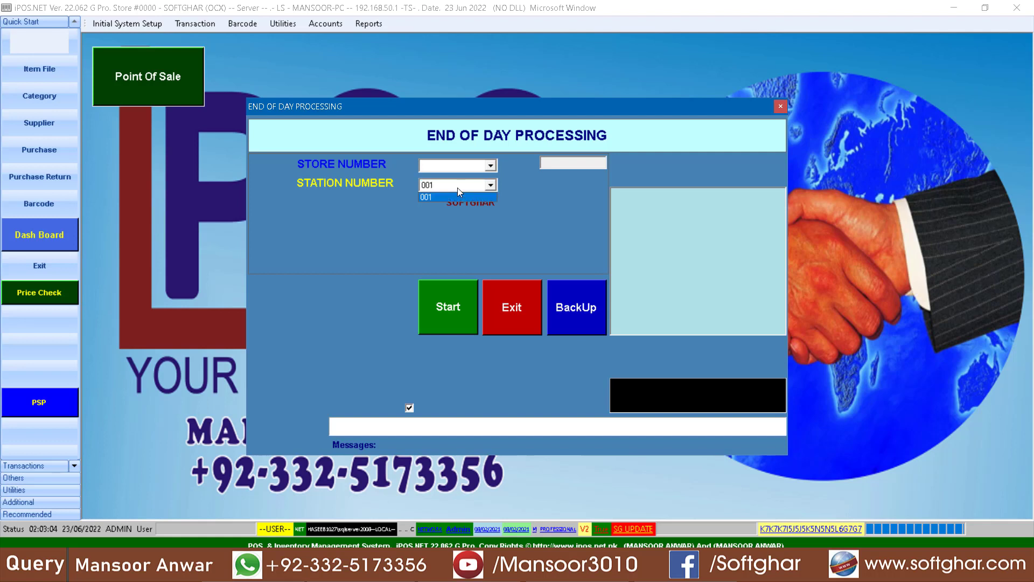
left_click(426, 196)
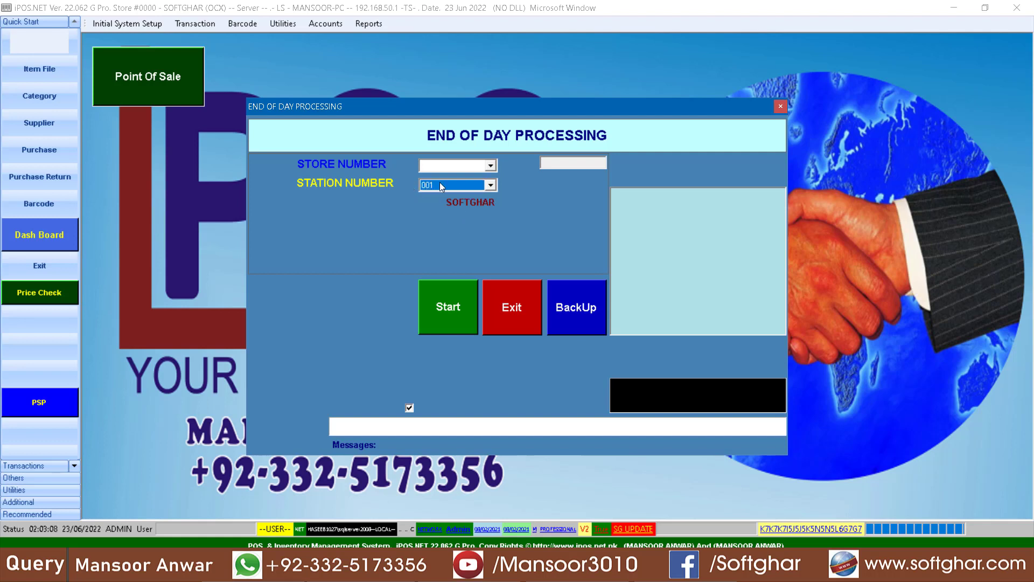
left_click(441, 307)
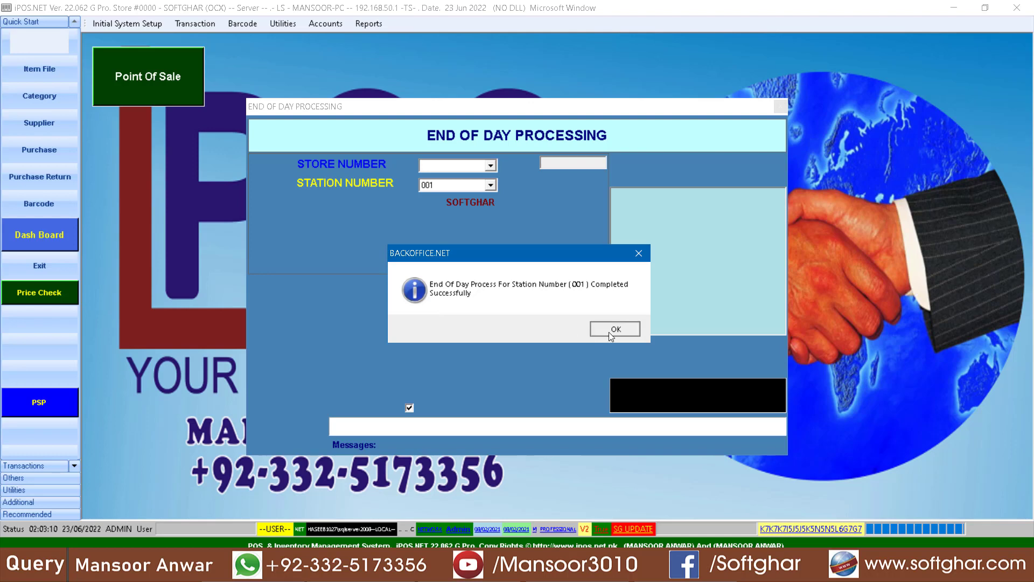
left_click(625, 328)
left_click(514, 311)
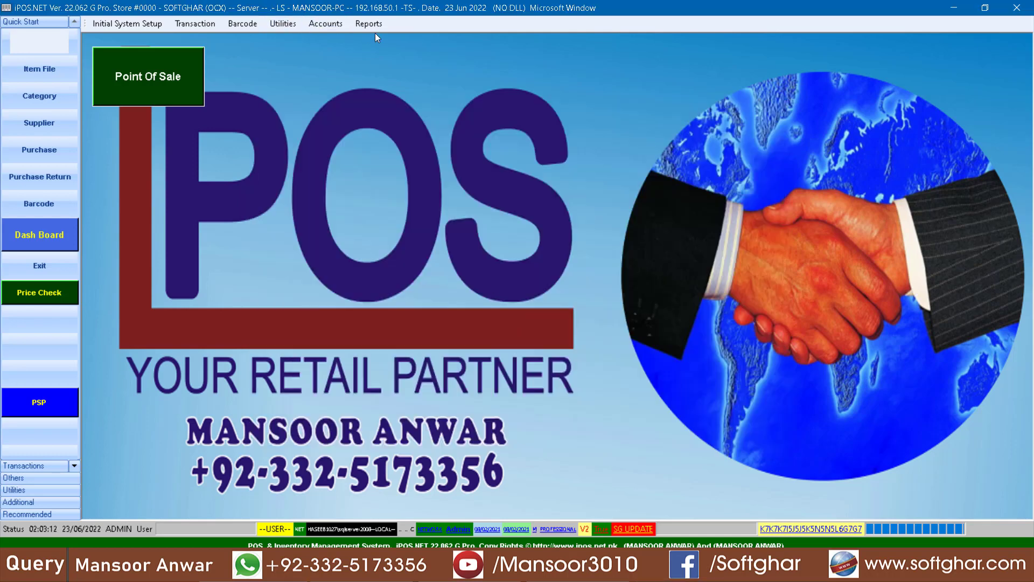
Step: Generate the NARCOTIC report from the Quantitative Stock Ledger for 01/06/2022 to 23/06/2022
left_click(374, 25)
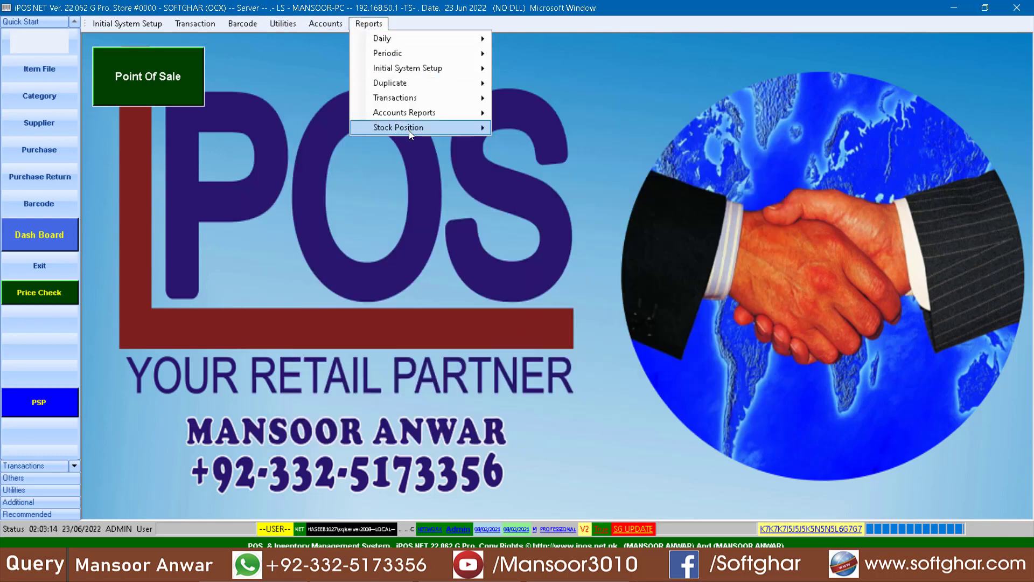
mouse_move(432, 130)
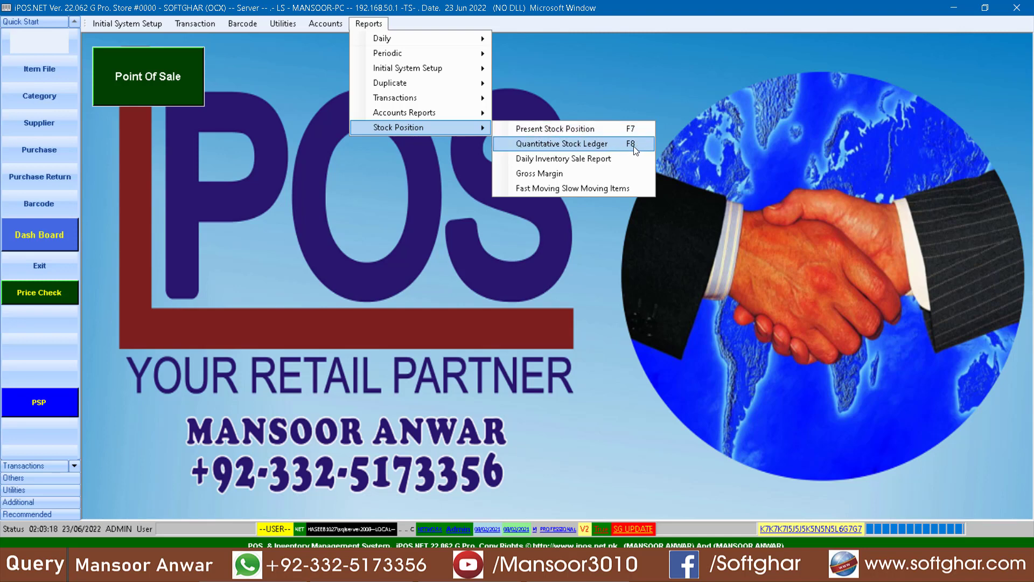
left_click(581, 144)
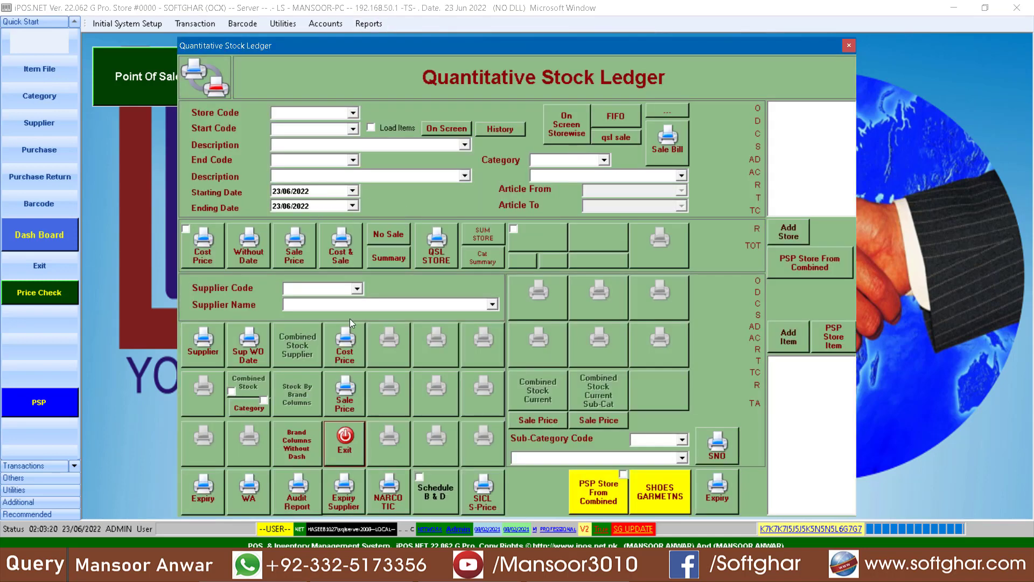
left_click(275, 191)
type("01")
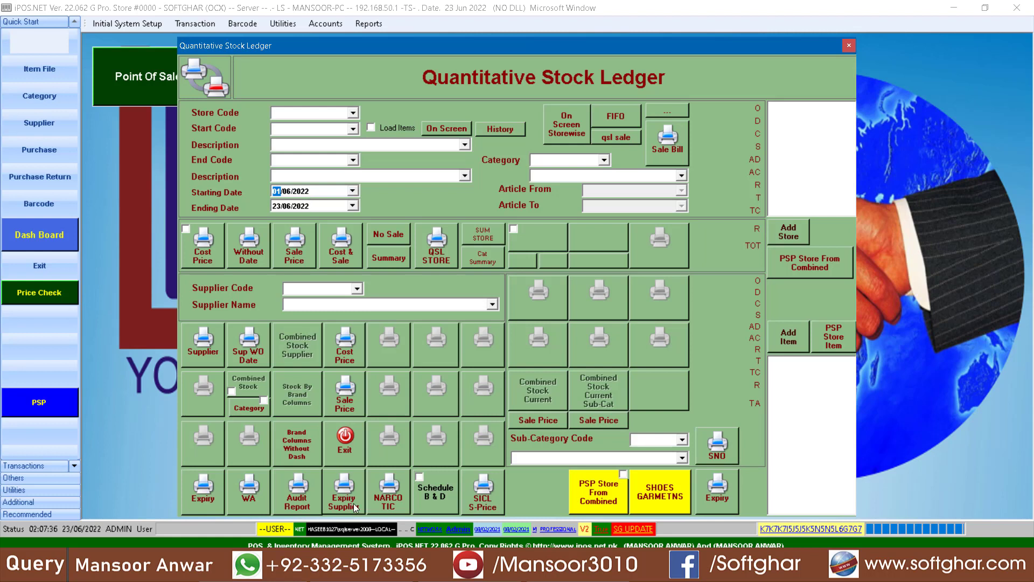
left_click(390, 498)
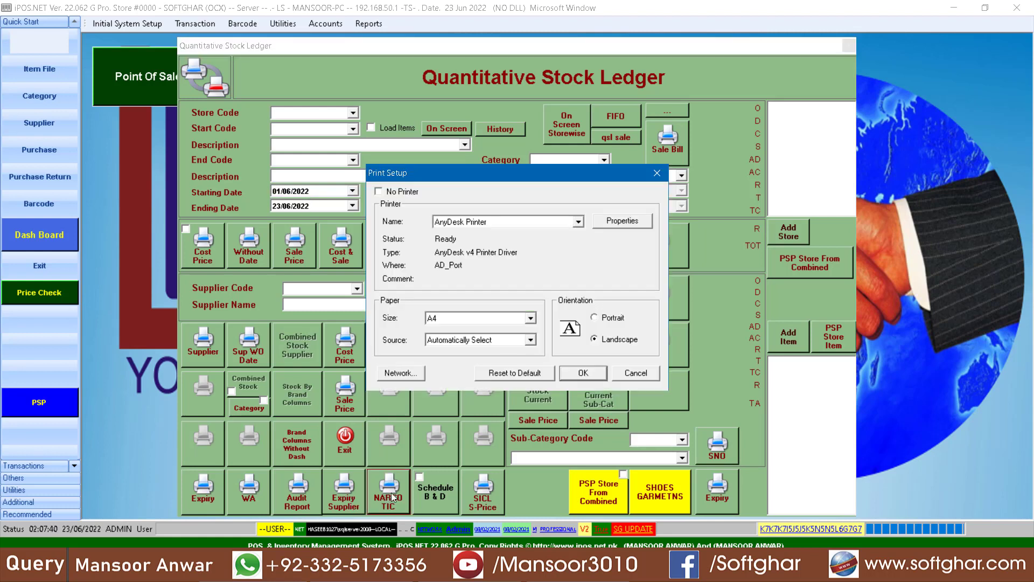
left_click(582, 373)
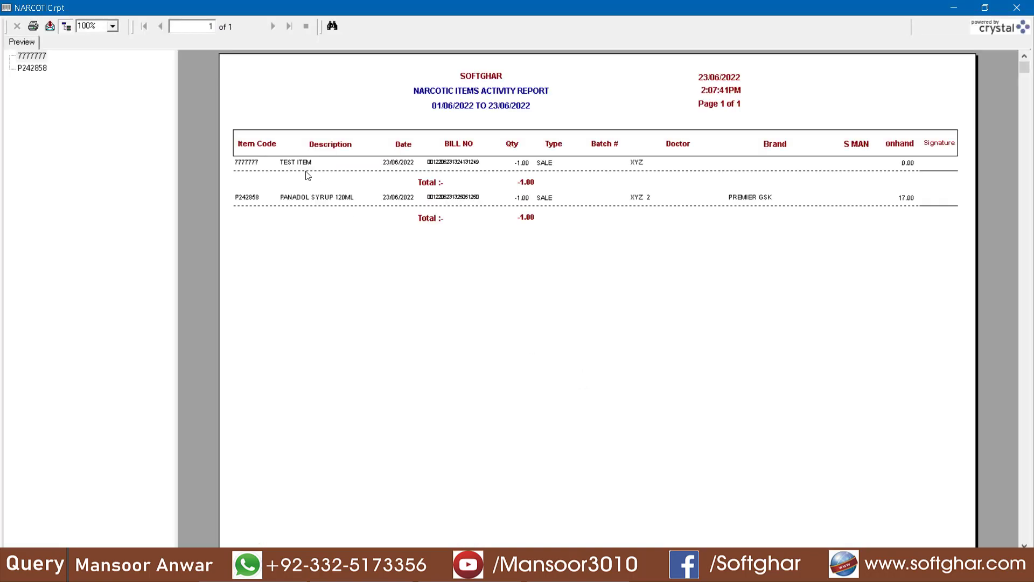
Step: Inspect the TEST ITEM and PANADOL SYRUP 120ML sale rows' date, bill number and item code, then close the report
left_click(297, 164)
left_click(295, 199)
left_click(297, 165)
left_click(399, 163)
left_click(461, 163)
left_click(249, 163)
left_click(1016, 7)
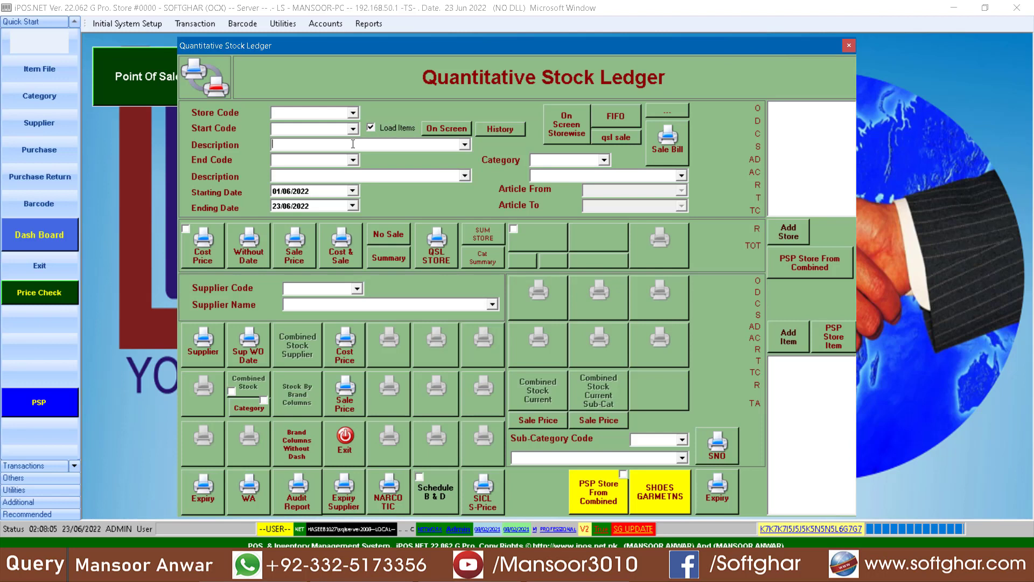
Step: Pick TEST ITEM by searching 'test' and put code 7777777 in both Start Code and End Code
type("test")
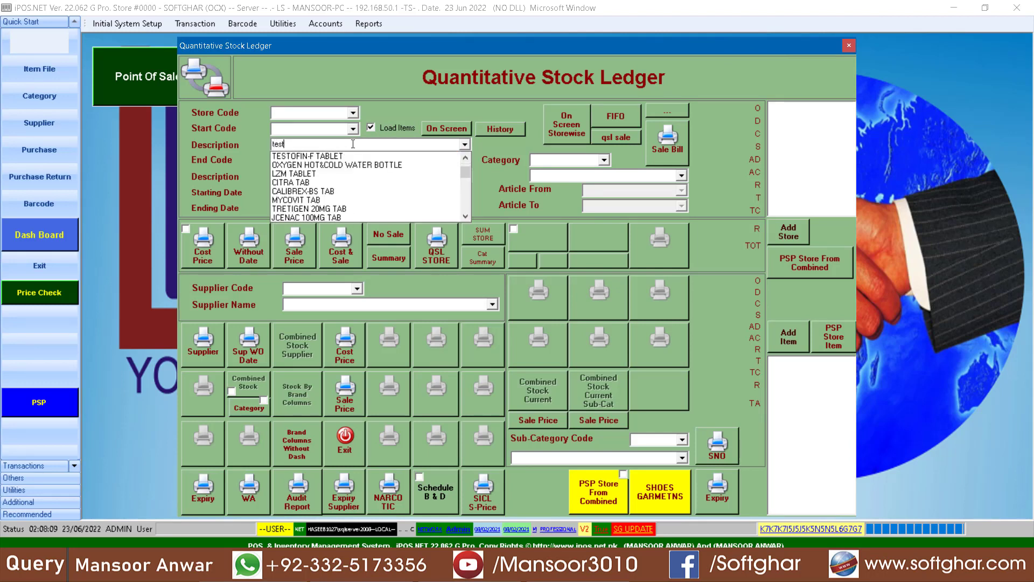
left_click(294, 156)
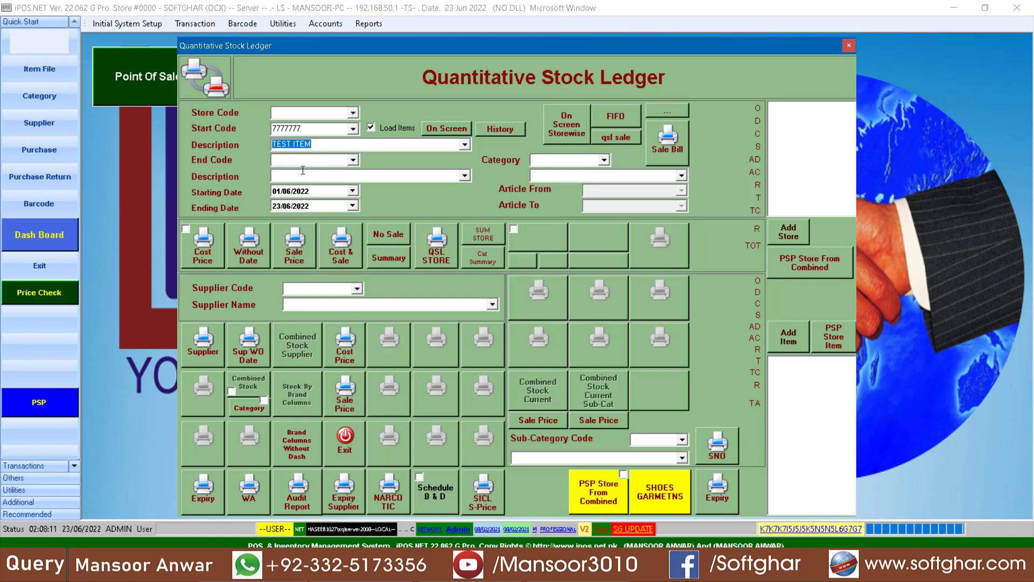
double_click(293, 127)
key("ctrl+c")
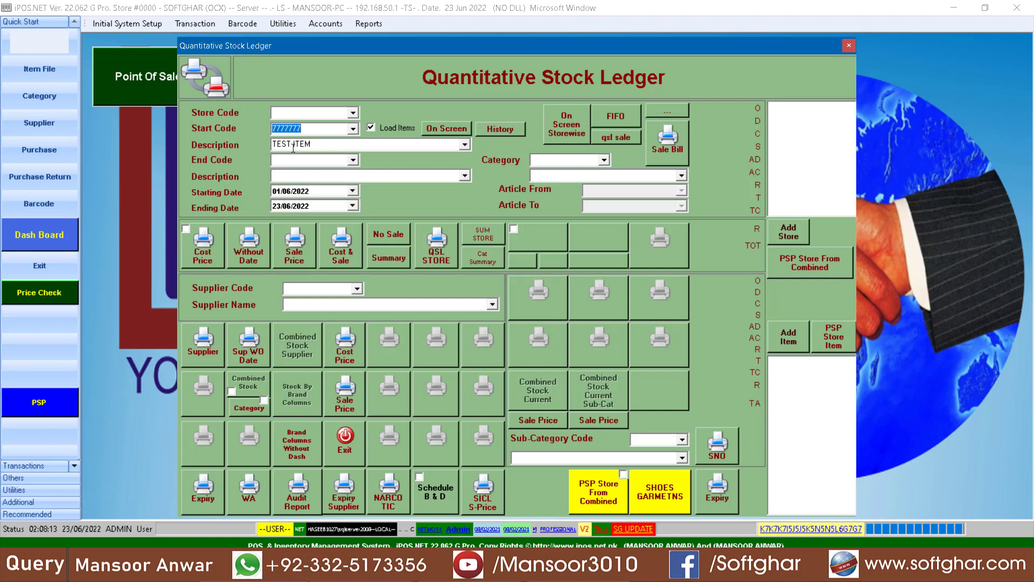
left_click(293, 159)
key("ctrl+v")
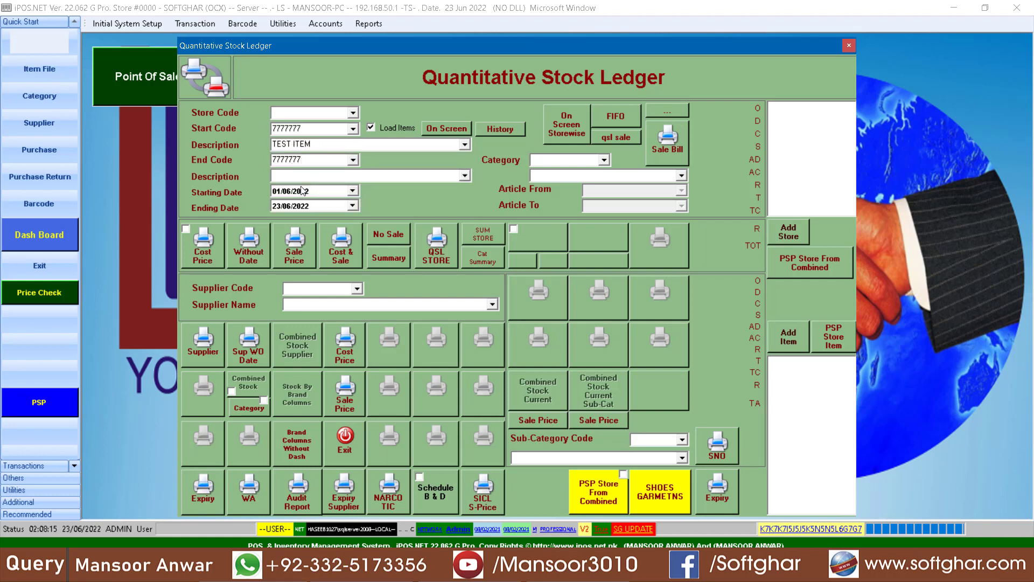